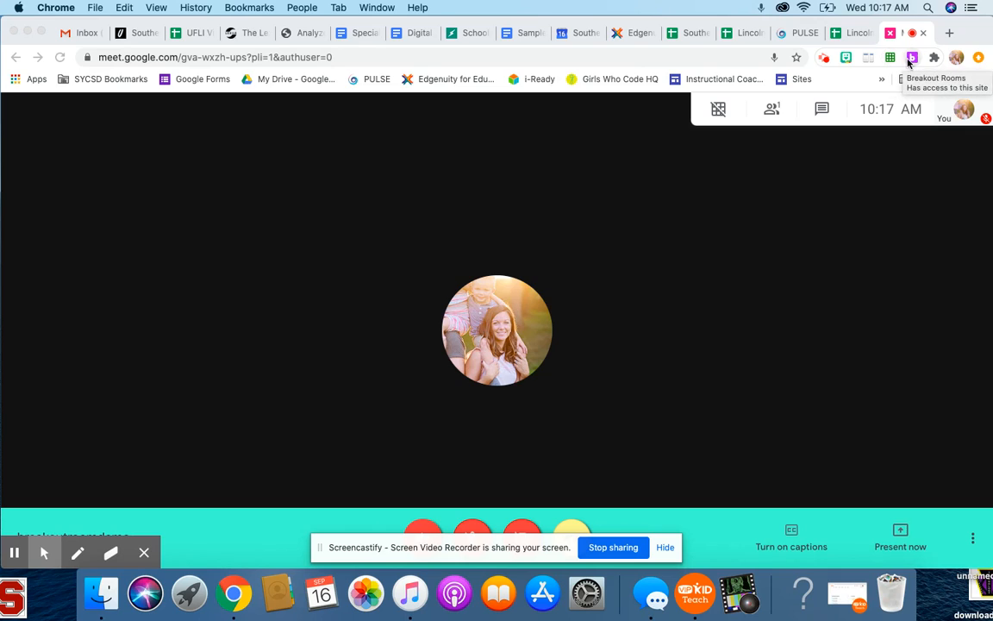
- Unpin the Google Meet Breakout Rooms extension from the browser and pin it again
left_click(935, 59)
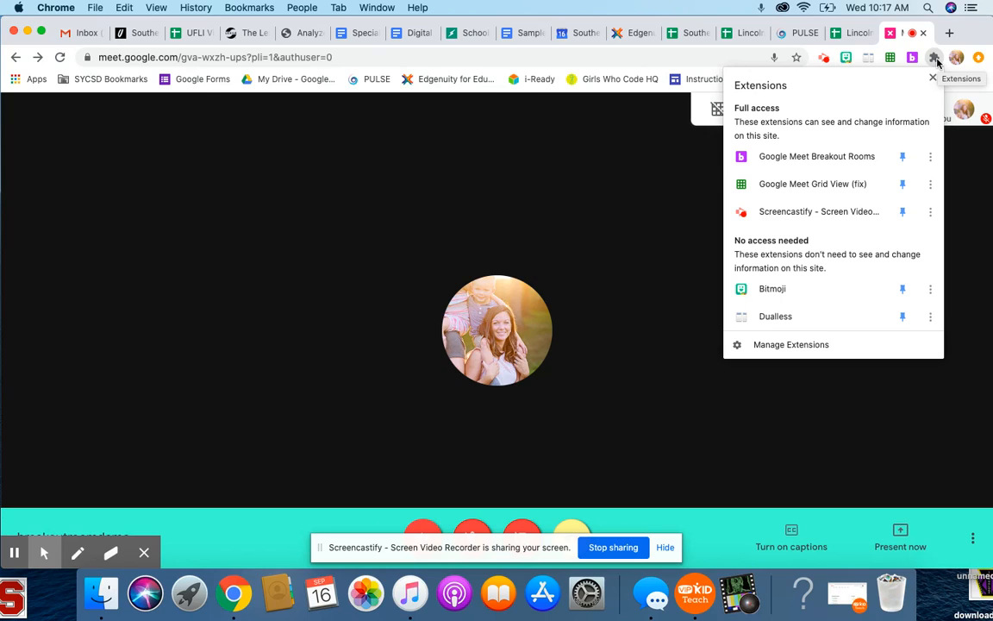
left_click(902, 156)
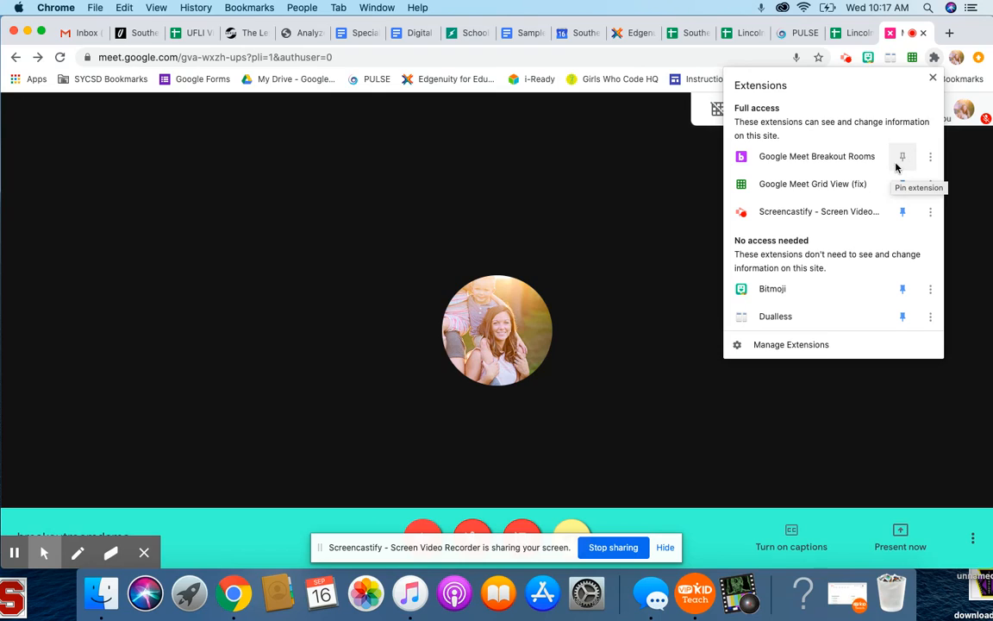
left_click(901, 159)
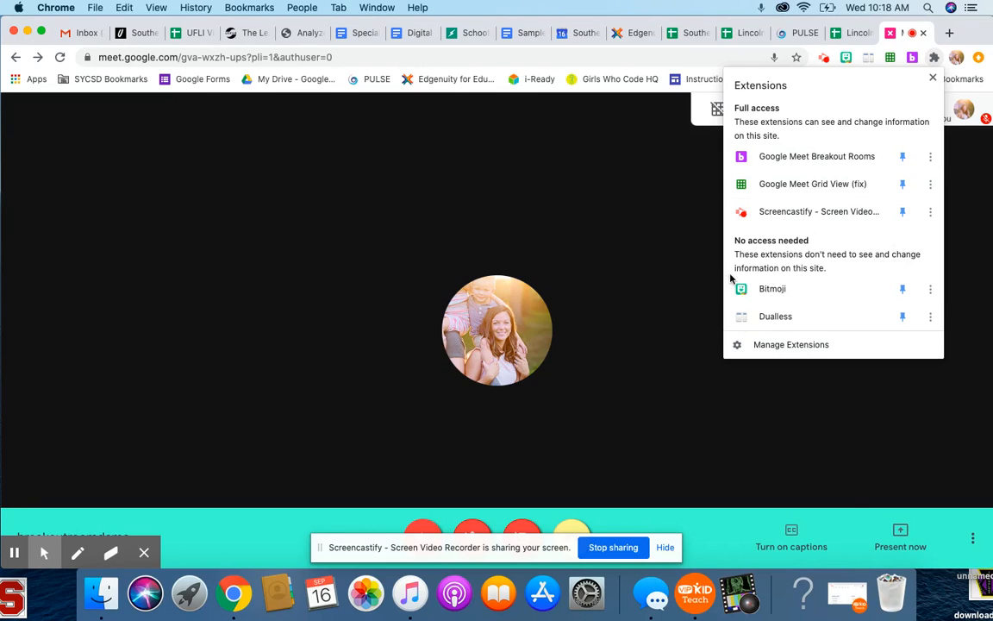
- Check the installed extensions on the management page and launch Breakout Rooms from the Google Meet call
left_click(776, 345)
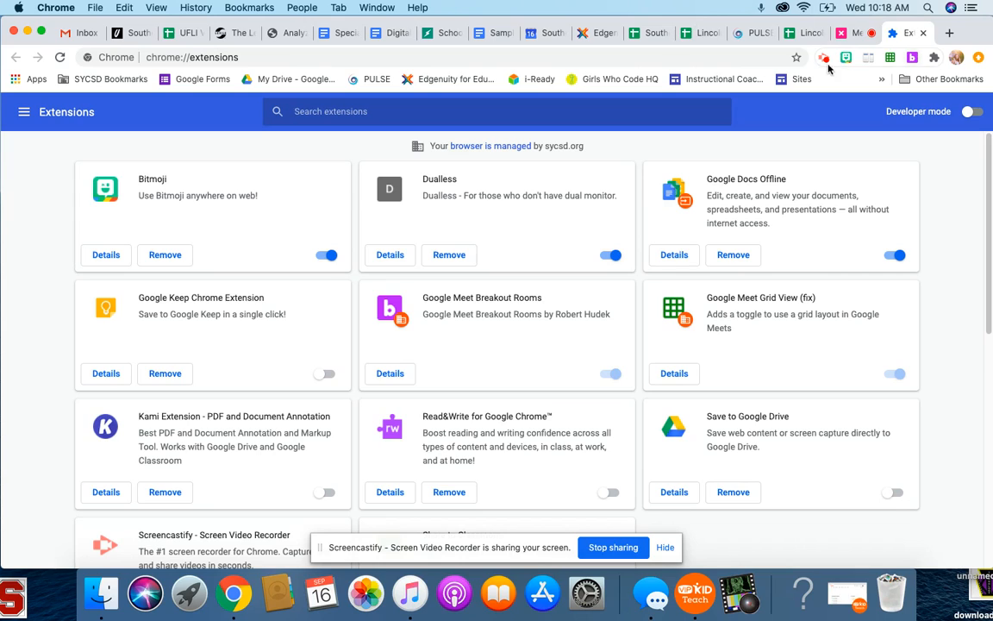
left_click(851, 36)
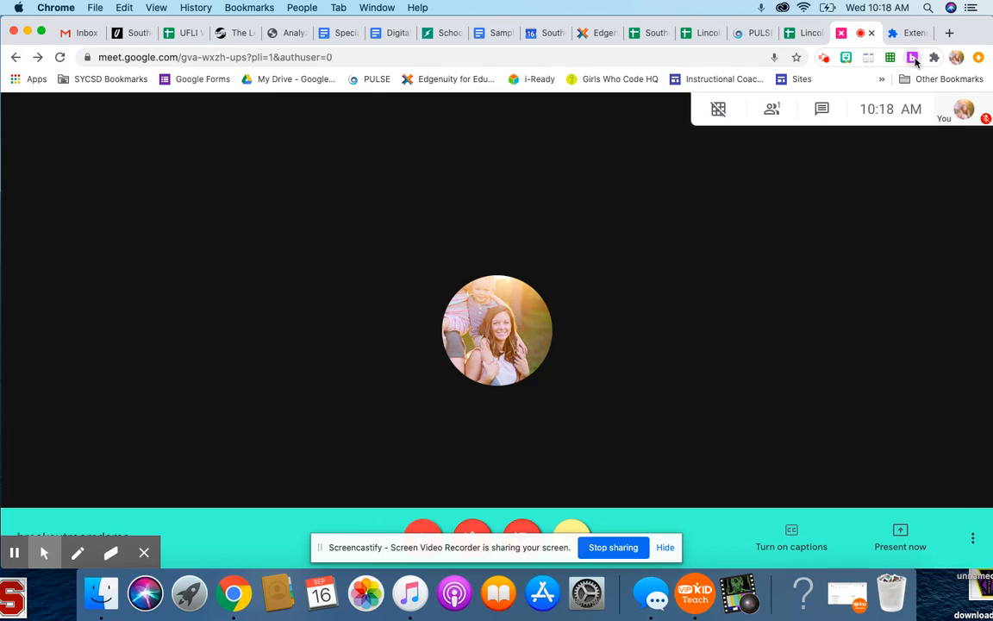
left_click(912, 58)
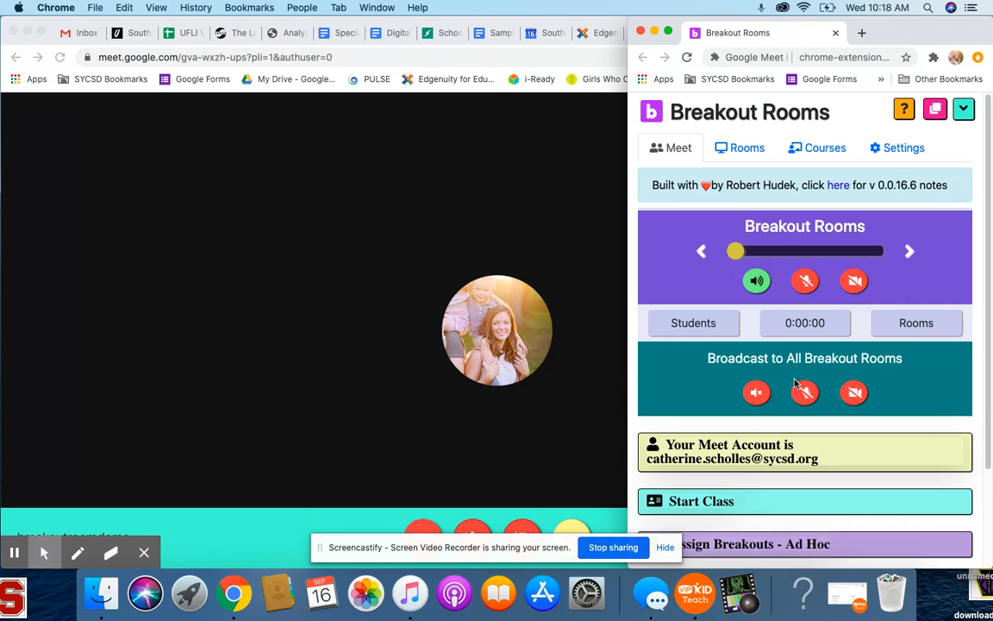
- Examine the Meet page's sections for starting class, assigning ad hoc and pre-assigned breakouts, and muting or removing participants
scroll(862, 345, "down", 3)
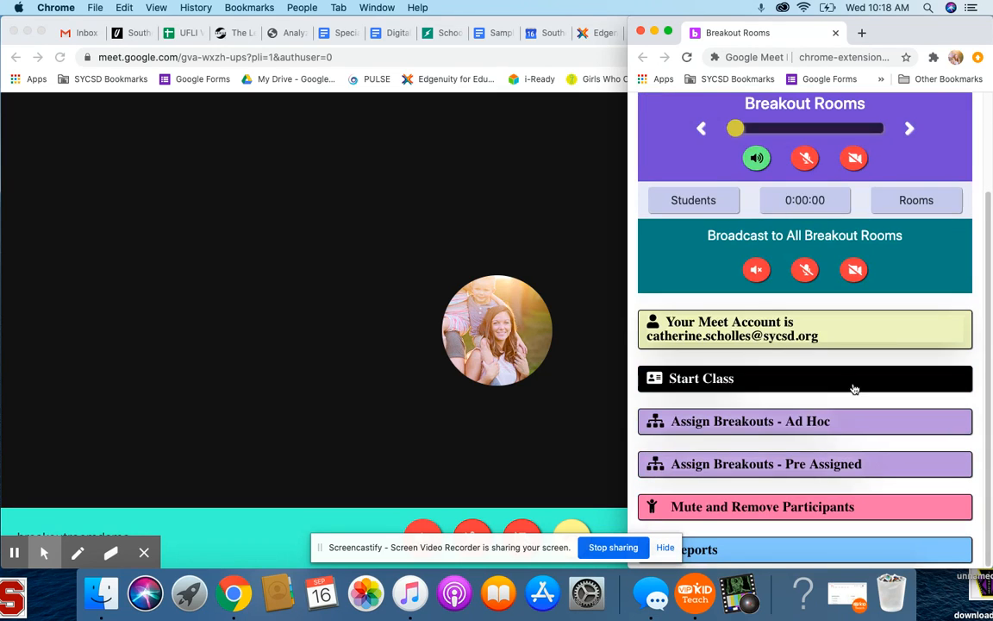
left_click(767, 392)
scroll(894, 414, "down", 3)
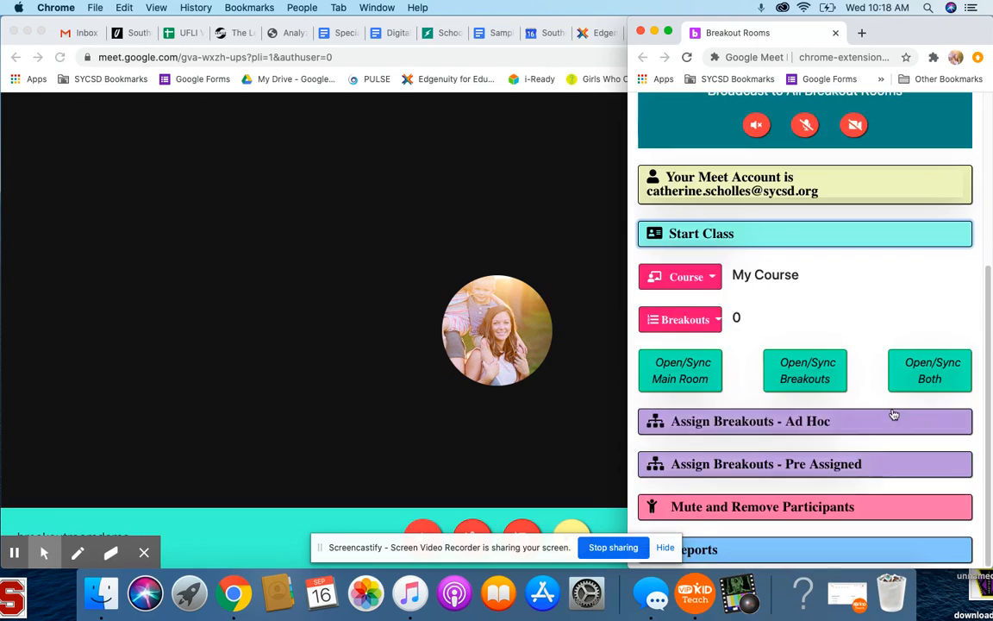
scroll(798, 419, "up", 1)
scroll(798, 418, "down", 1)
left_click(789, 422)
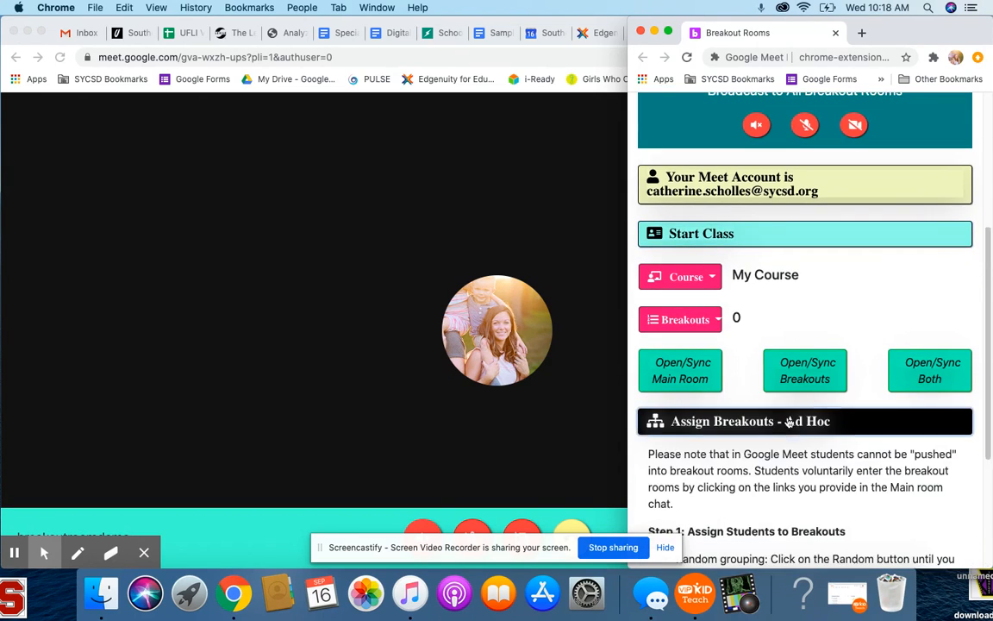
scroll(838, 447, "down", 5)
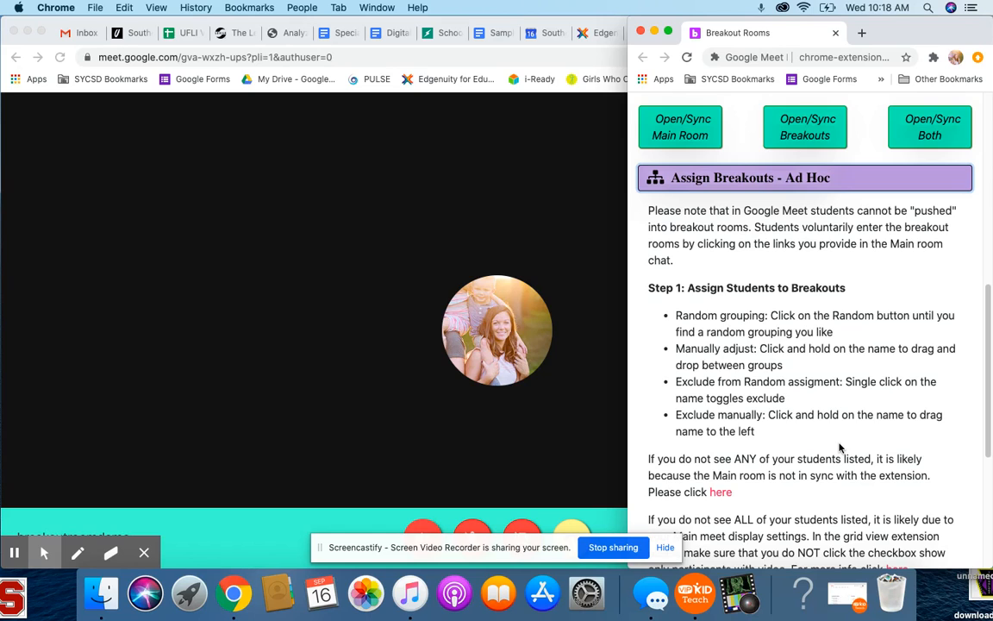
scroll(837, 447, "down", 6)
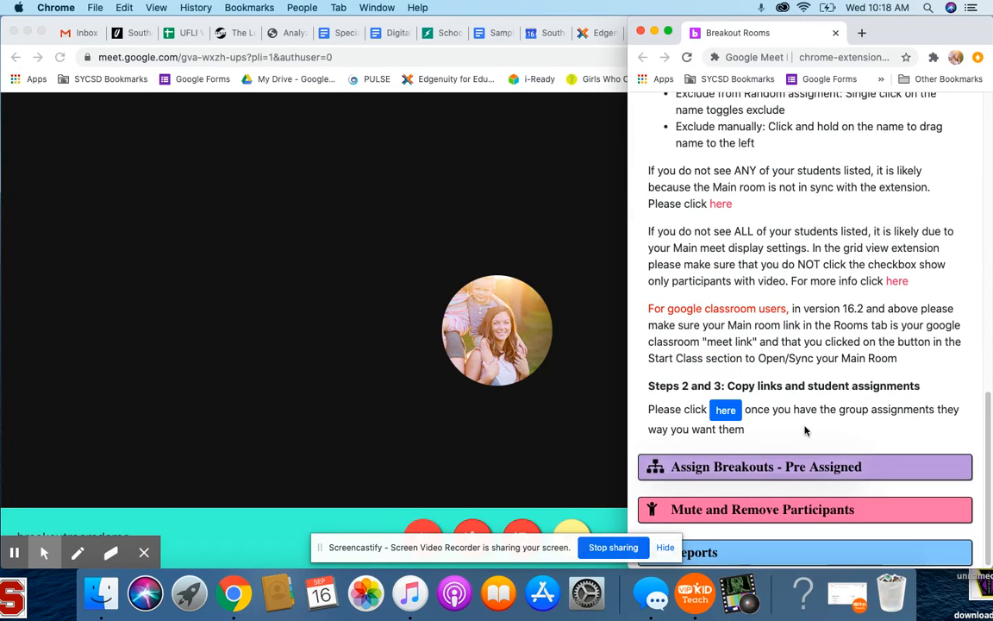
left_click(771, 508)
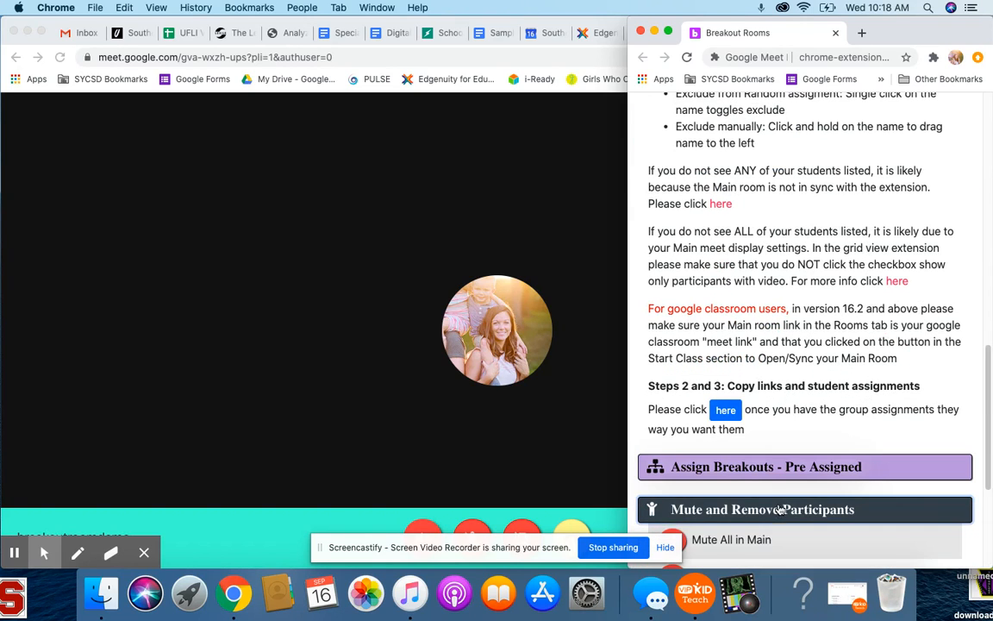
left_click(753, 466)
scroll(763, 444, "up", 13)
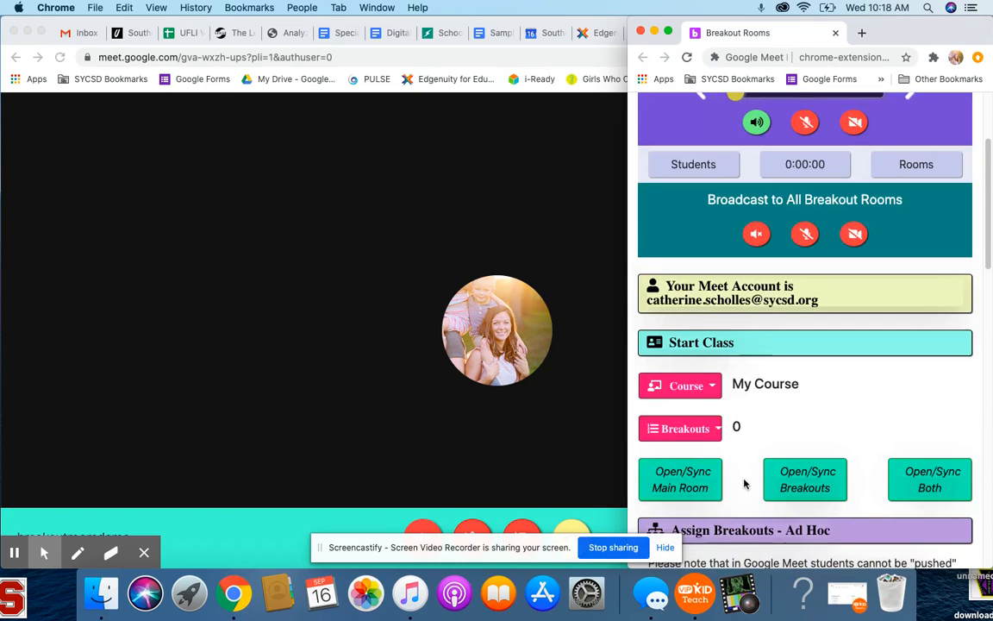
scroll(790, 399, "up", 3)
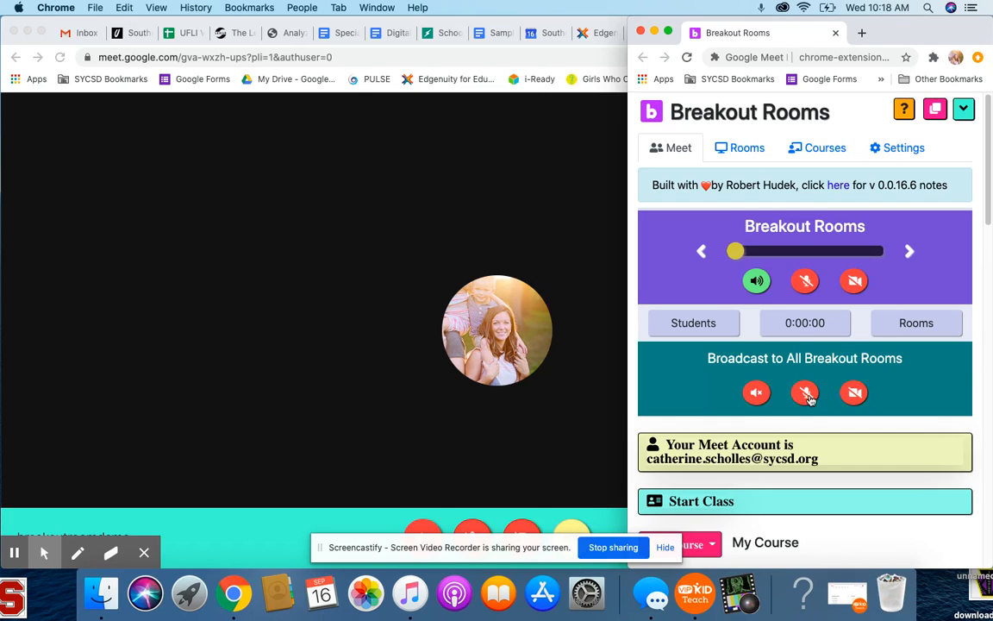
- Look through the Breakout Rooms pages for rooms, courses and settings, including the display, toolbar color and background image options
left_click(735, 149)
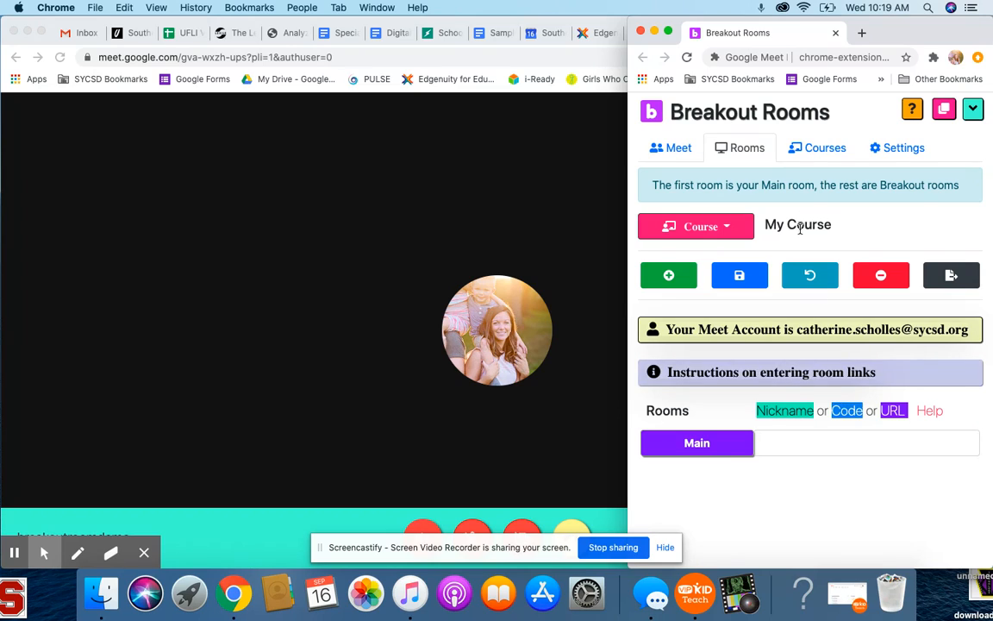
left_click(826, 146)
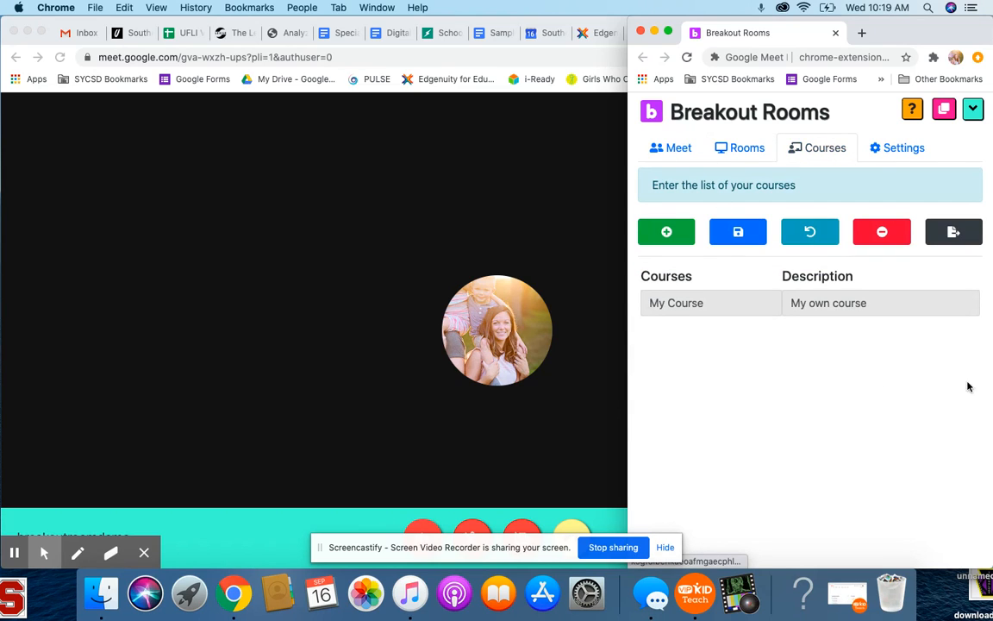
left_click(915, 147)
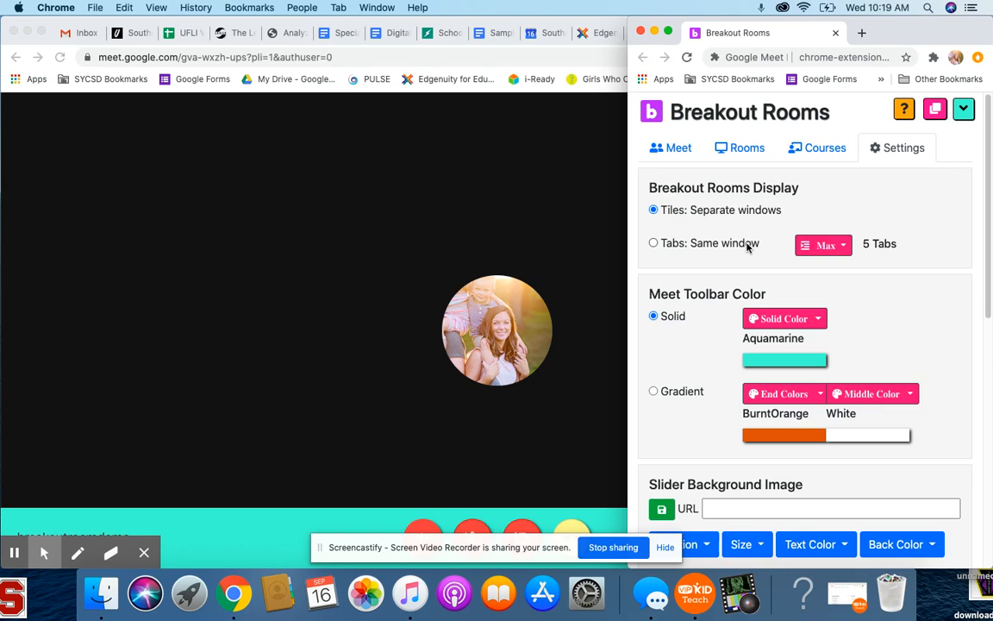
scroll(748, 247, "down", 10)
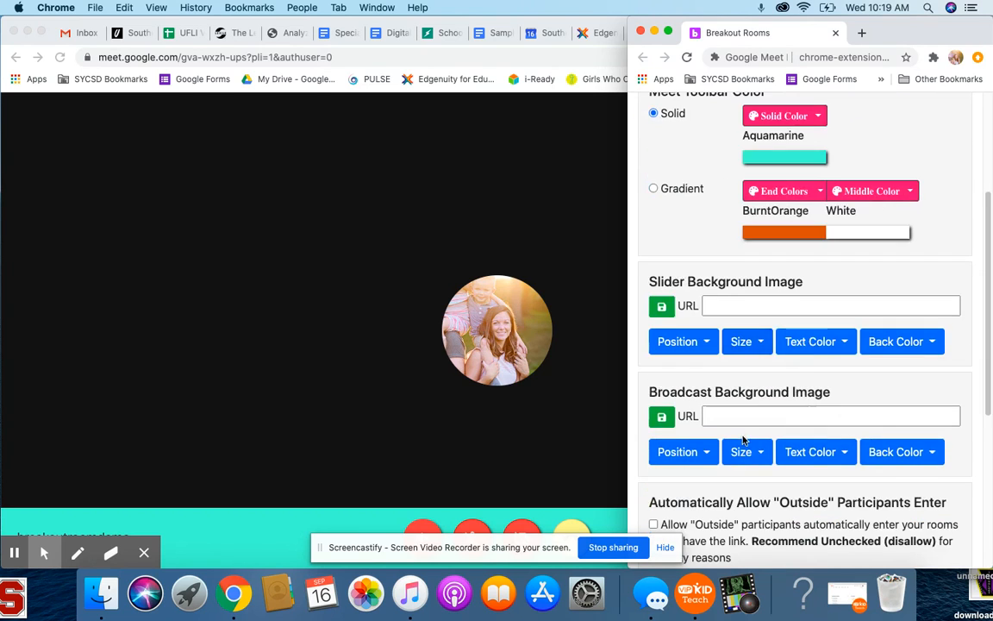
scroll(737, 451, "up", 10)
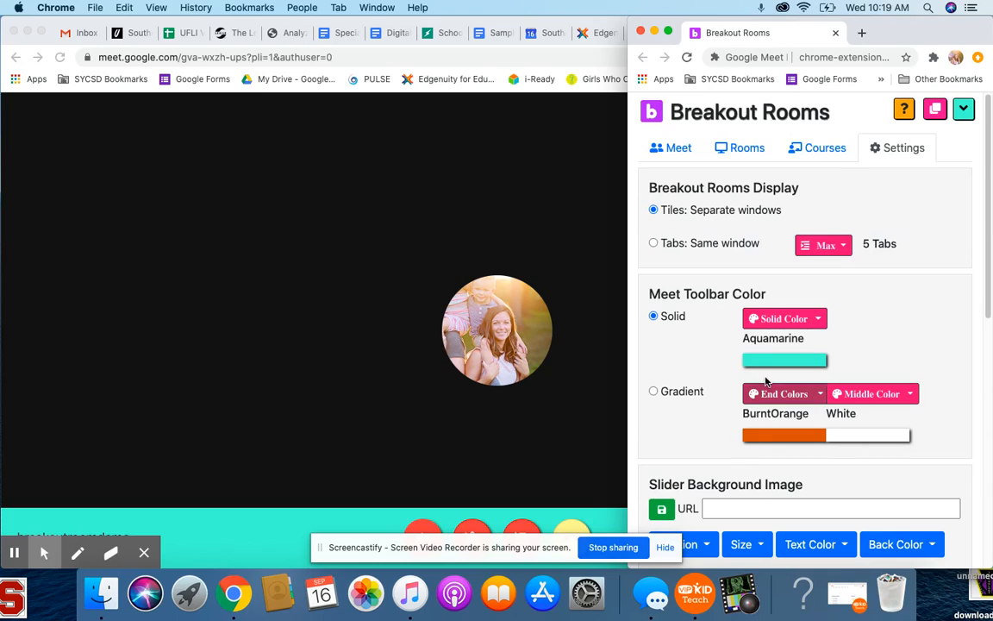
- Add a course named with the teacher's surname followed by "- English", describe it as "Period 1", and save it
left_click(823, 153)
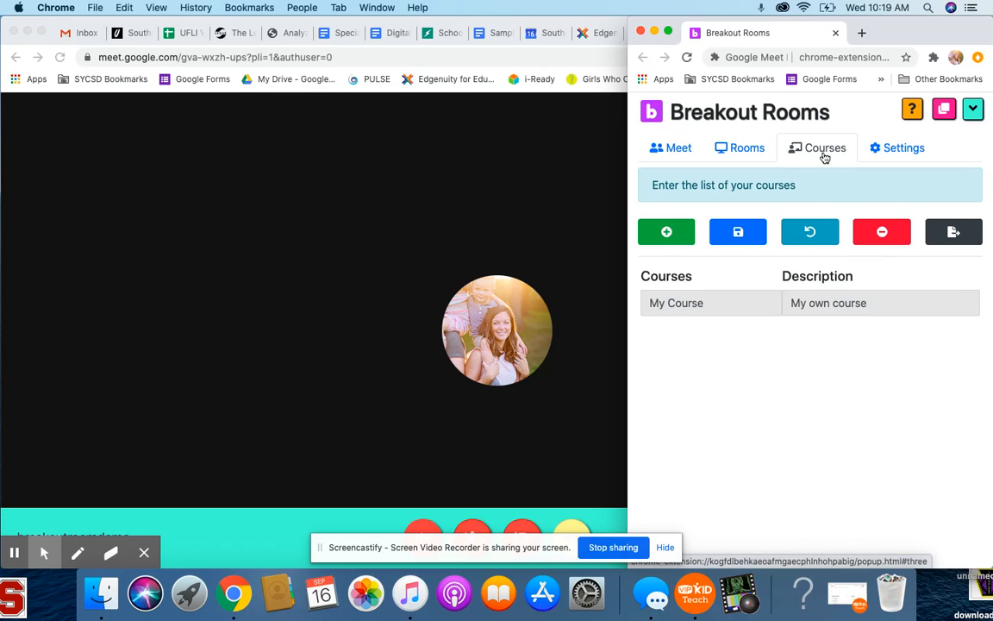
left_click(666, 231)
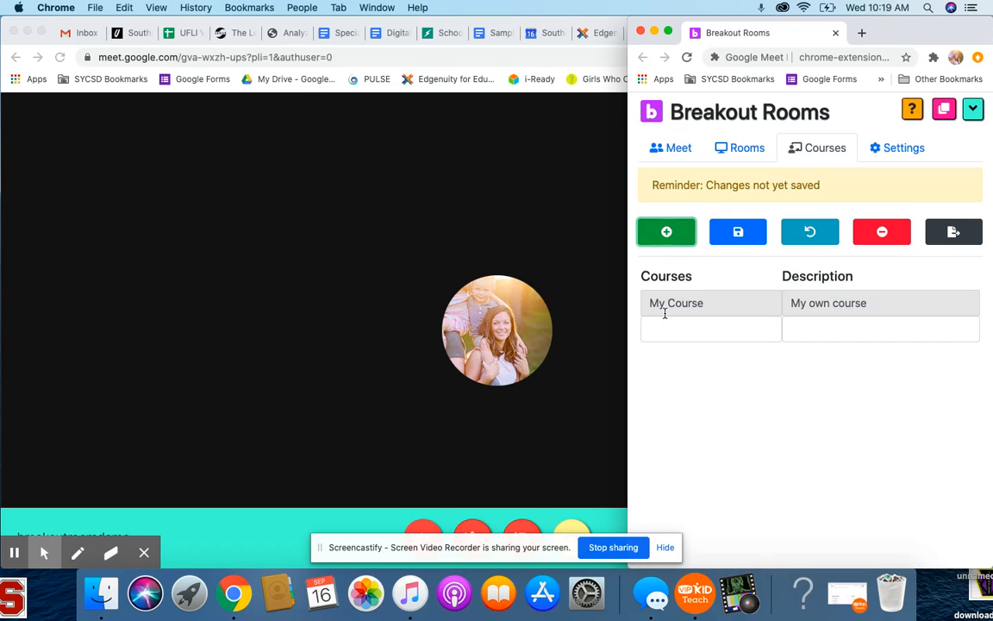
left_click(680, 329)
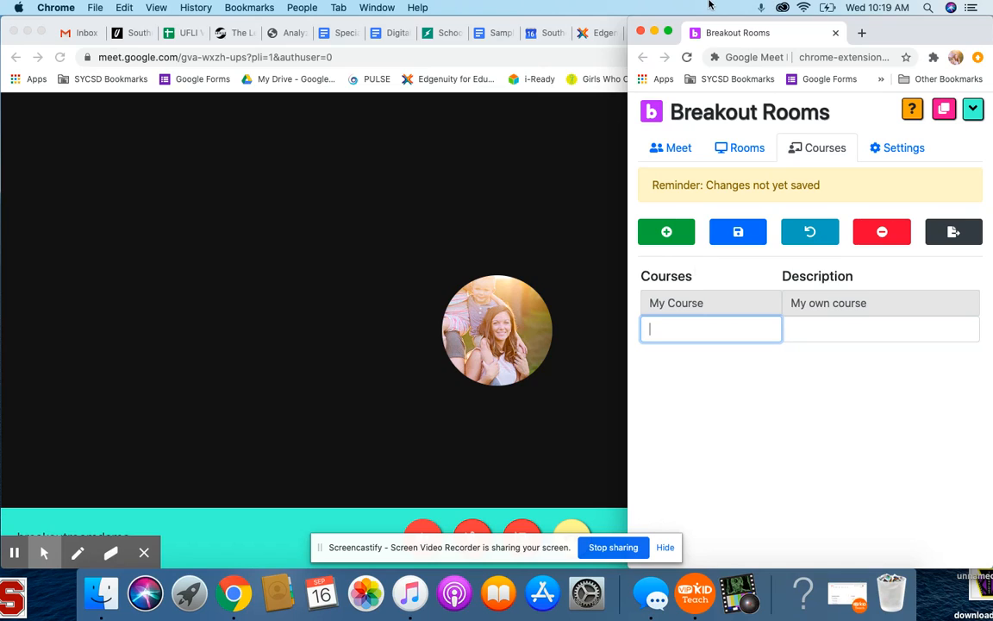
type("Ross - English")
left_click(806, 329)
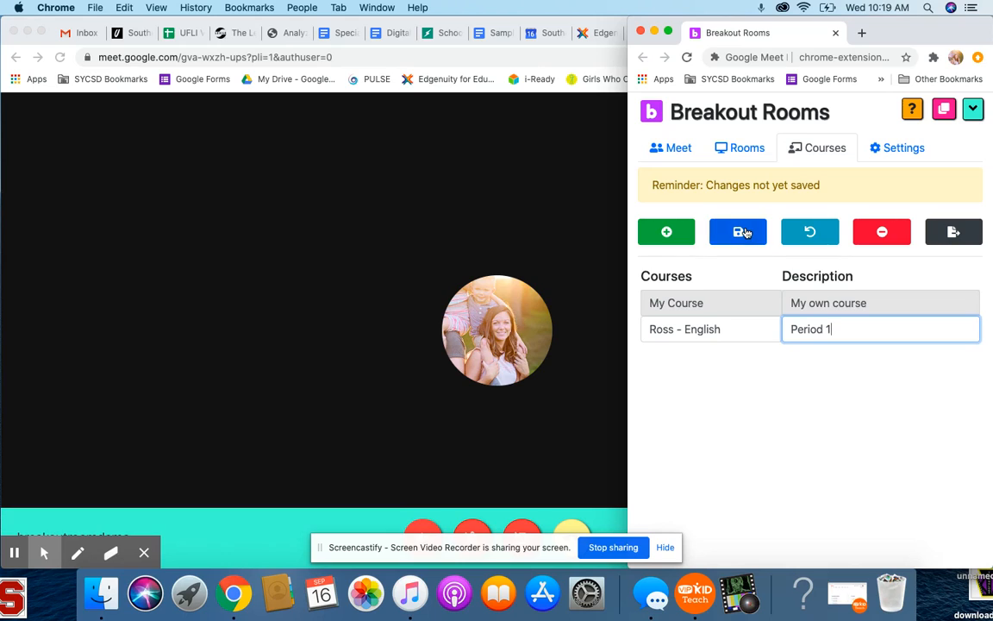
left_click(738, 232)
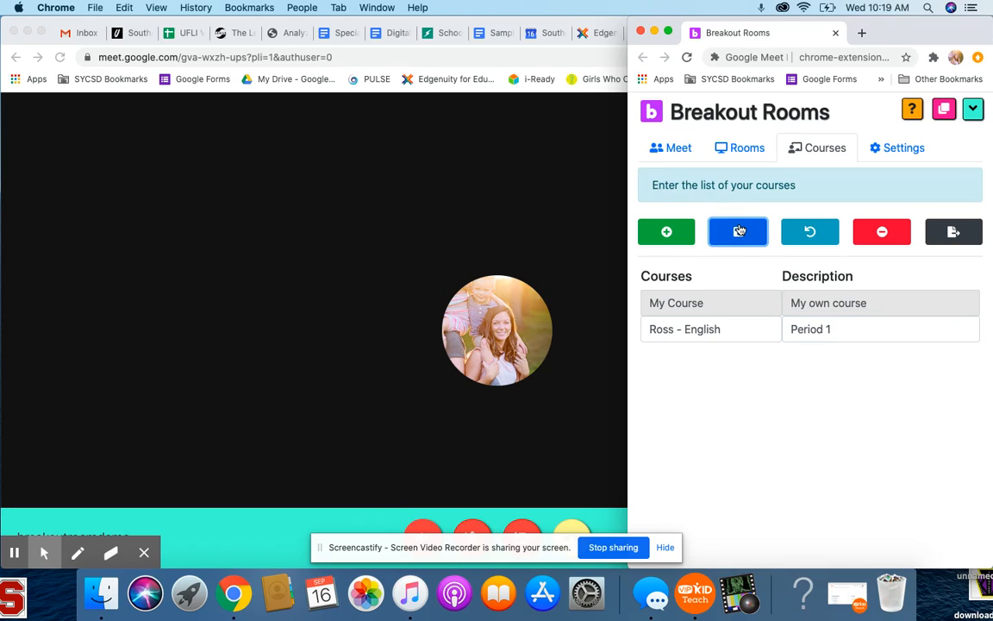
- Add a second course named with the teacher's surname followed by "- English2" and describe it as "Period 2"
left_click(678, 238)
left_click(698, 351)
type("R")
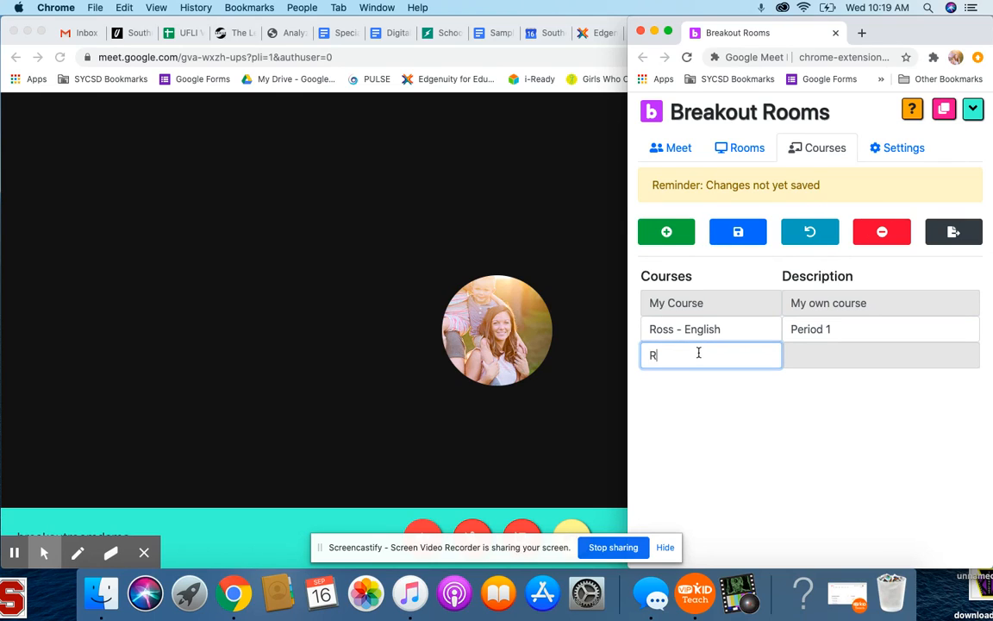
type("oss - English")
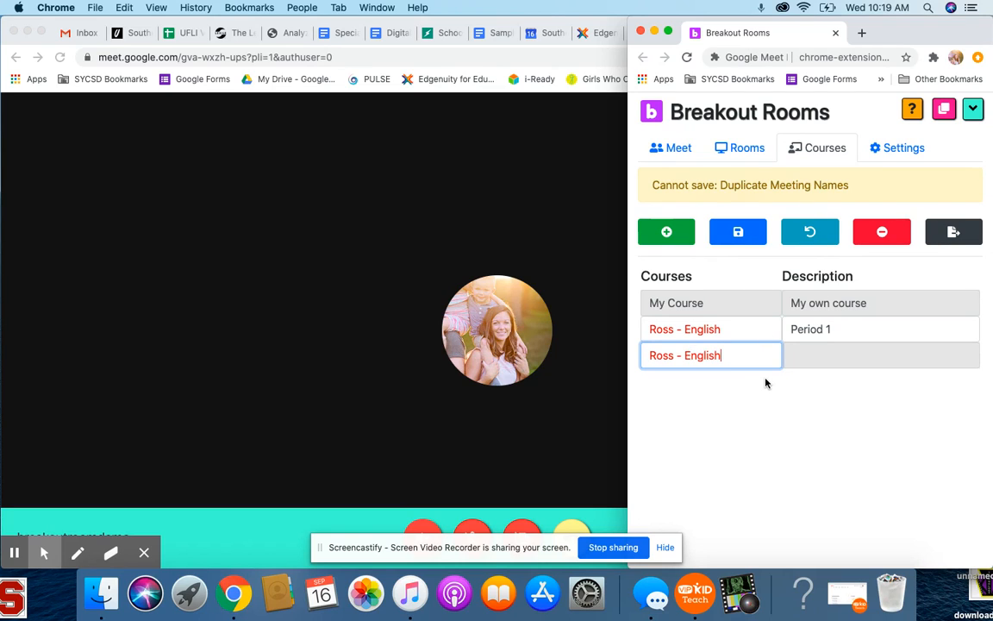
type("1")
key("BackSpace")
type("2")
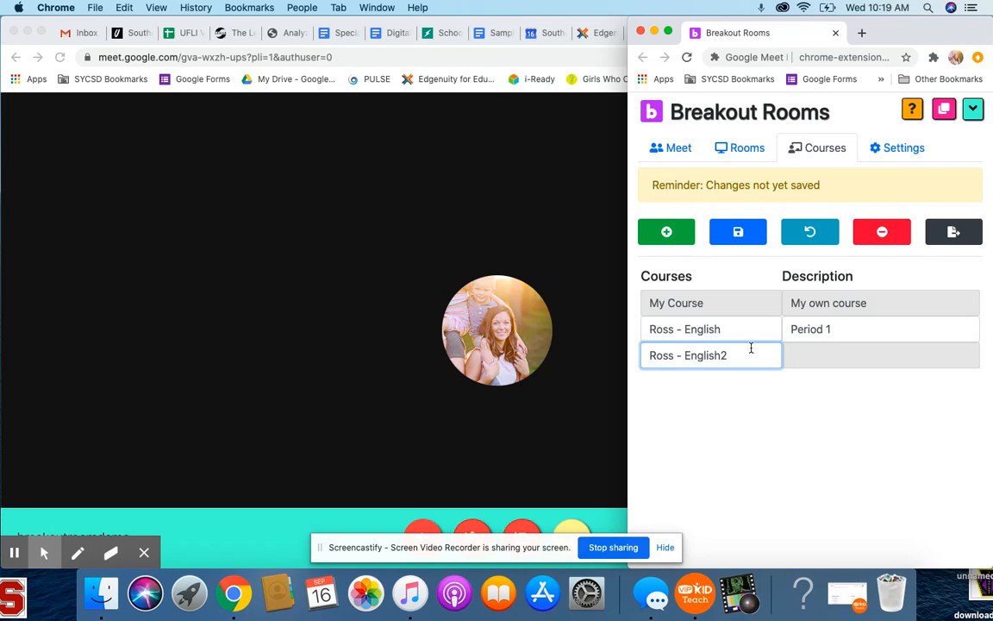
left_click(829, 357)
type("Period 2")
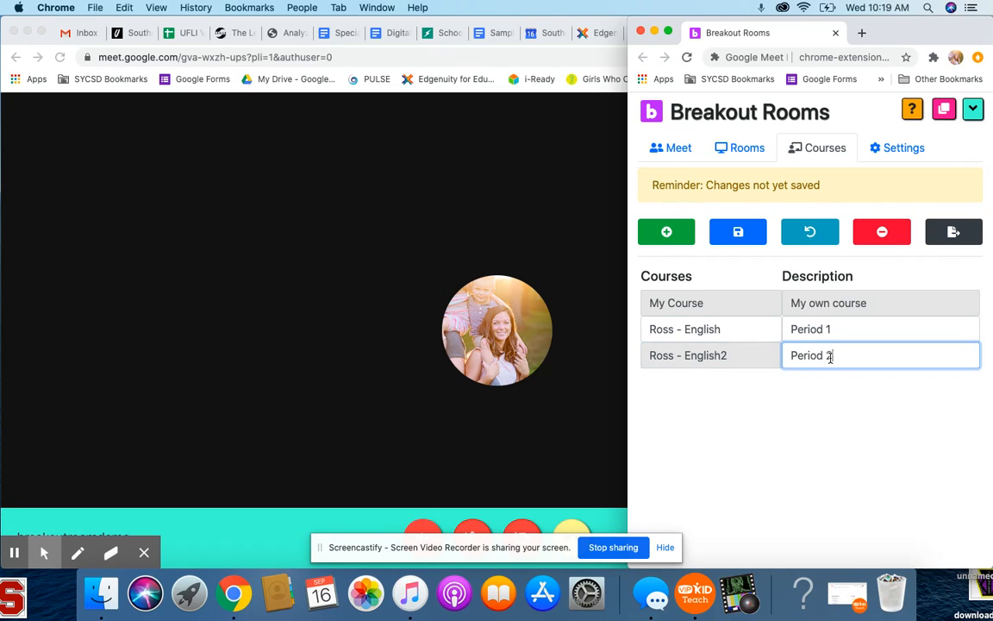
- Change the Period 1 course's name to end in "English1" and save the course list
left_click(729, 334)
type("2")
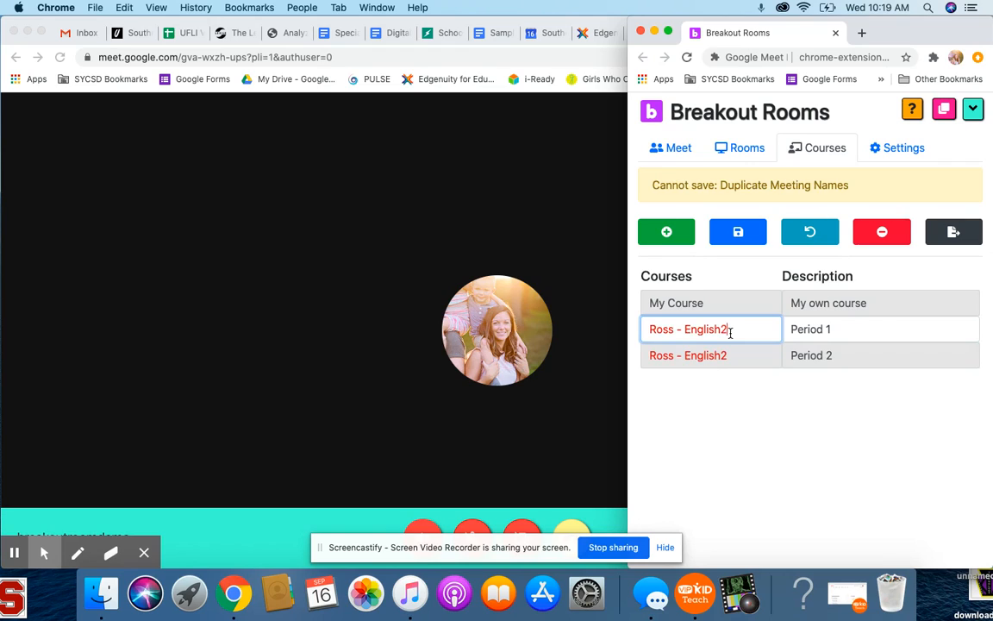
key("BackSpace")
type("1")
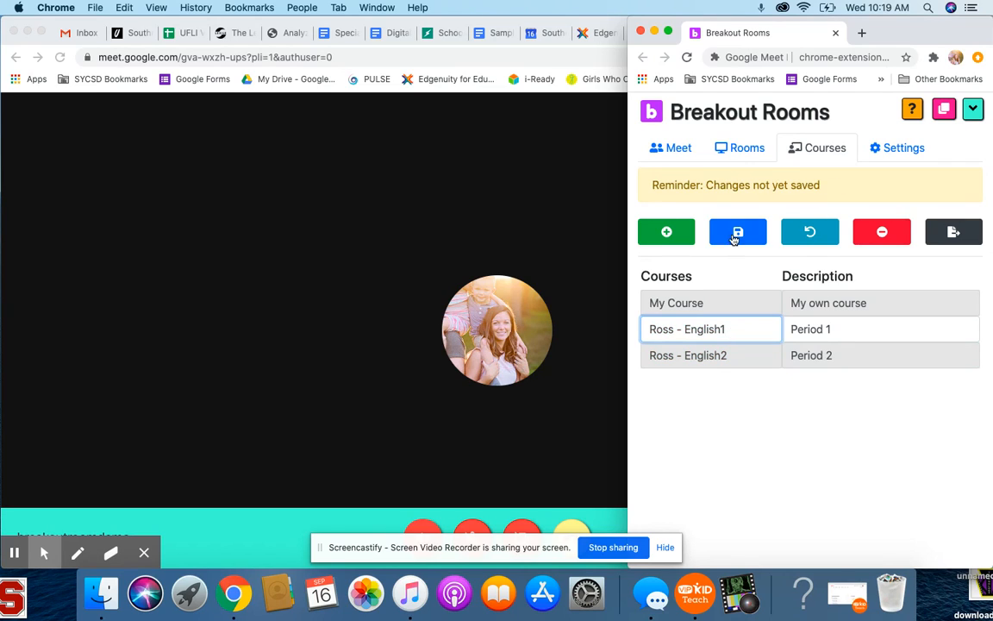
left_click(736, 232)
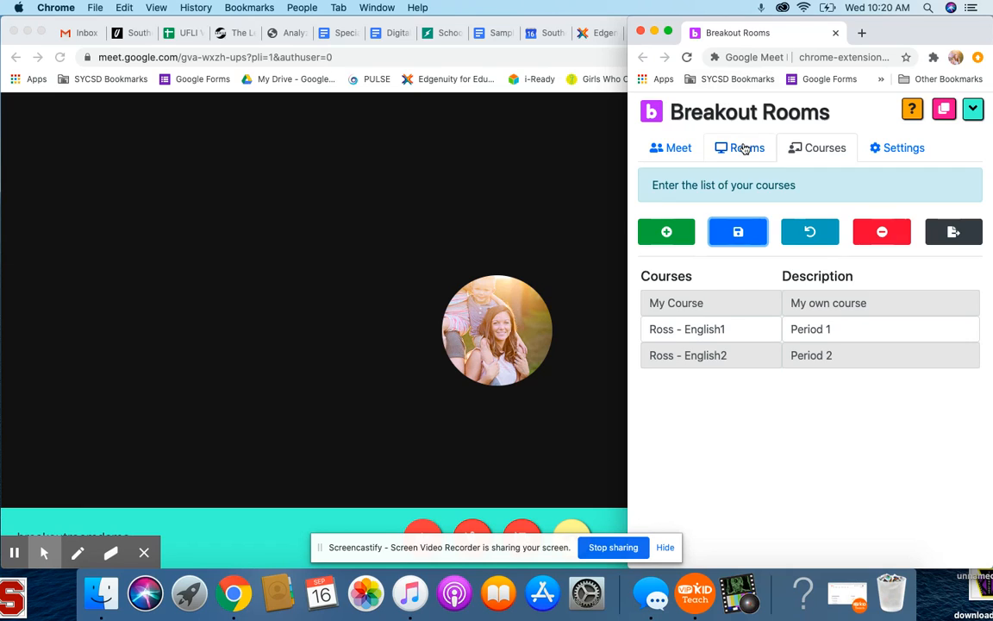
- For the Period 1 English course, rename the main room "Period 1 - Main" and save its room links
left_click(745, 148)
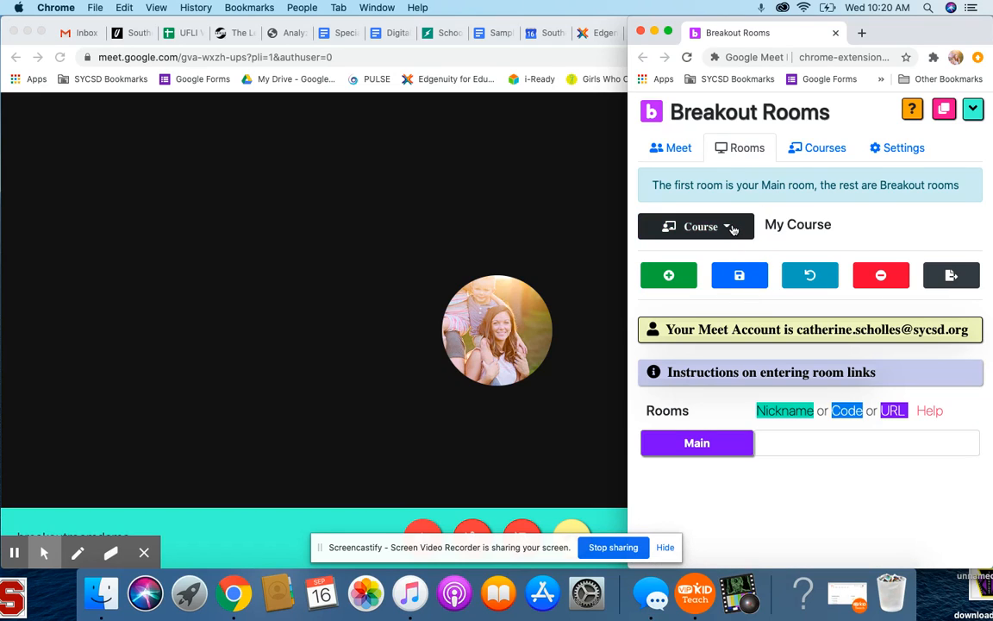
left_click(732, 228)
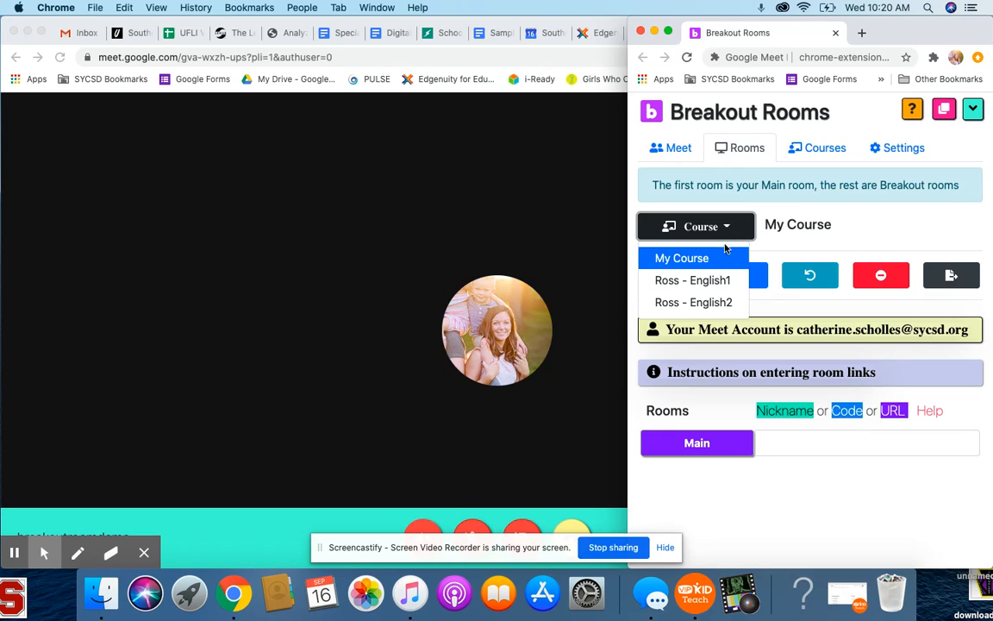
left_click(725, 281)
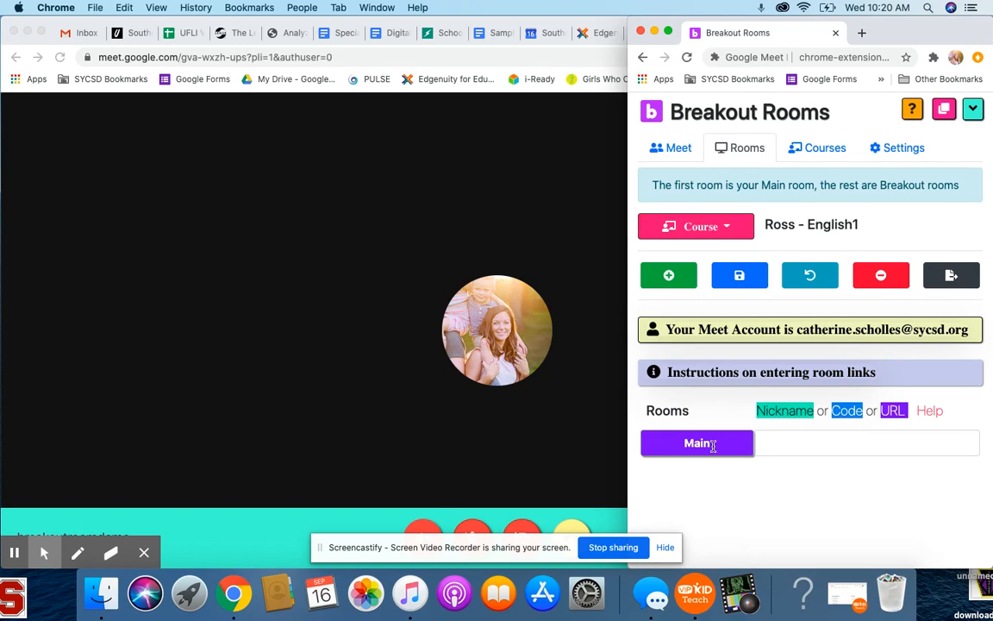
mouse_move(716, 444)
left_mouse_down()
mouse_move(671, 450)
mouse_move(723, 443)
left_mouse_up()
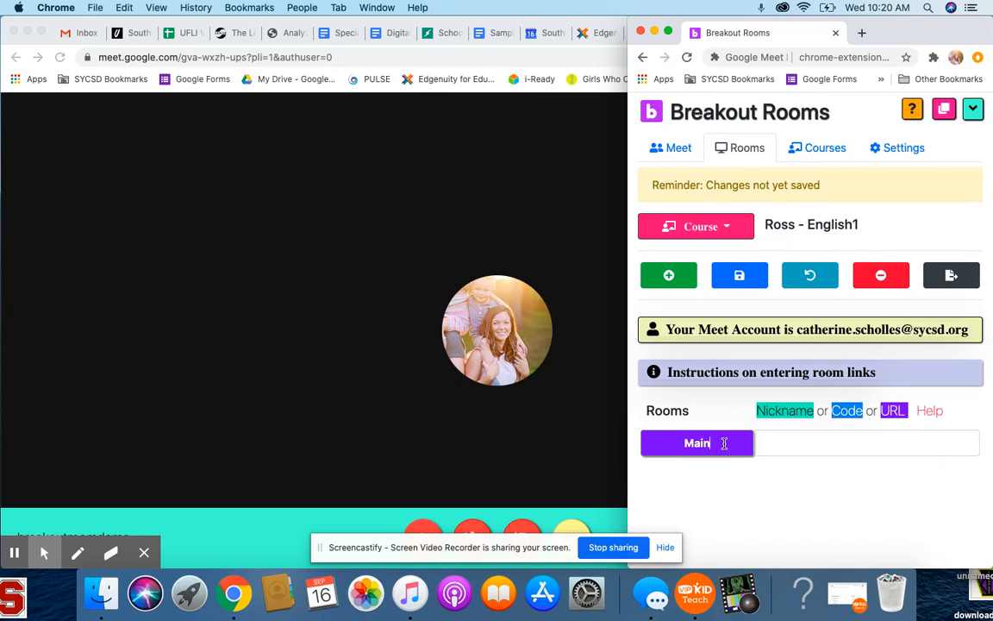
key("BackSpace")
key("BackSpace")
key("BackSpace")
type("Period 1 - Main")
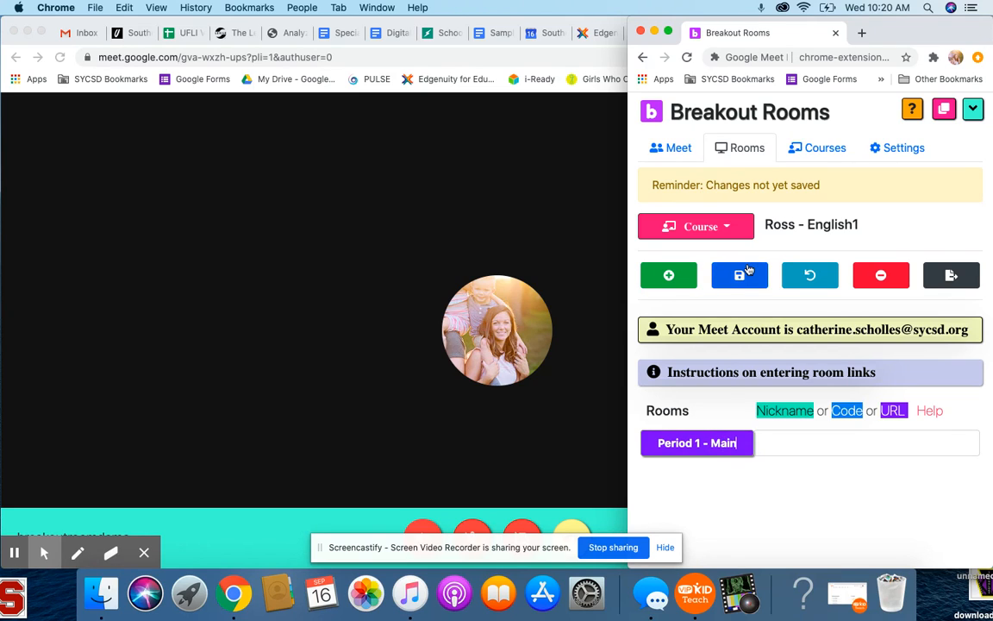
left_click(748, 272)
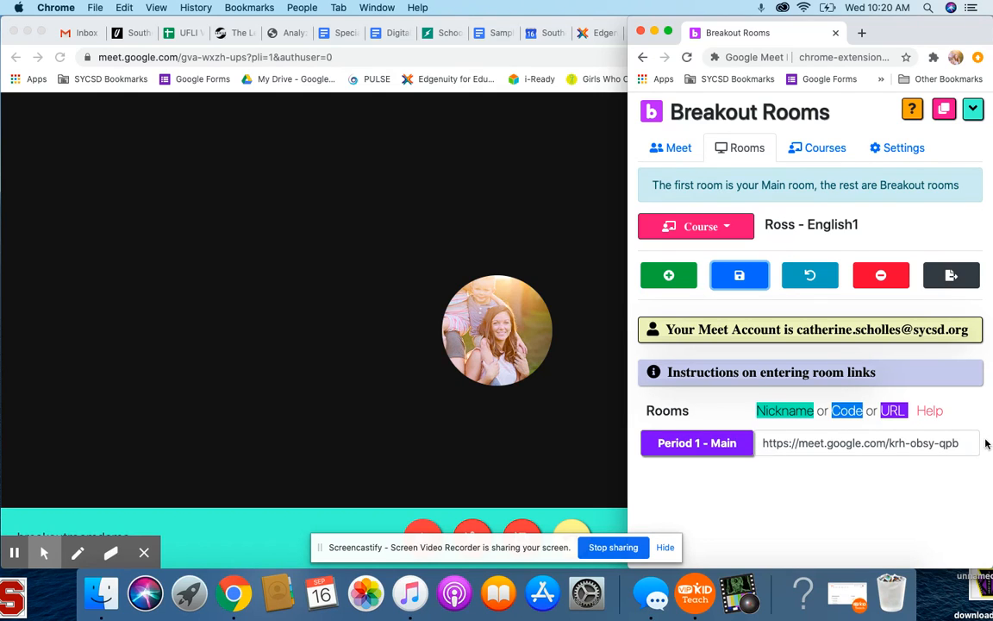
- Add a room named "Breakout Room 1" to the Period 1 course and save it
left_click(662, 280)
left_click(694, 474)
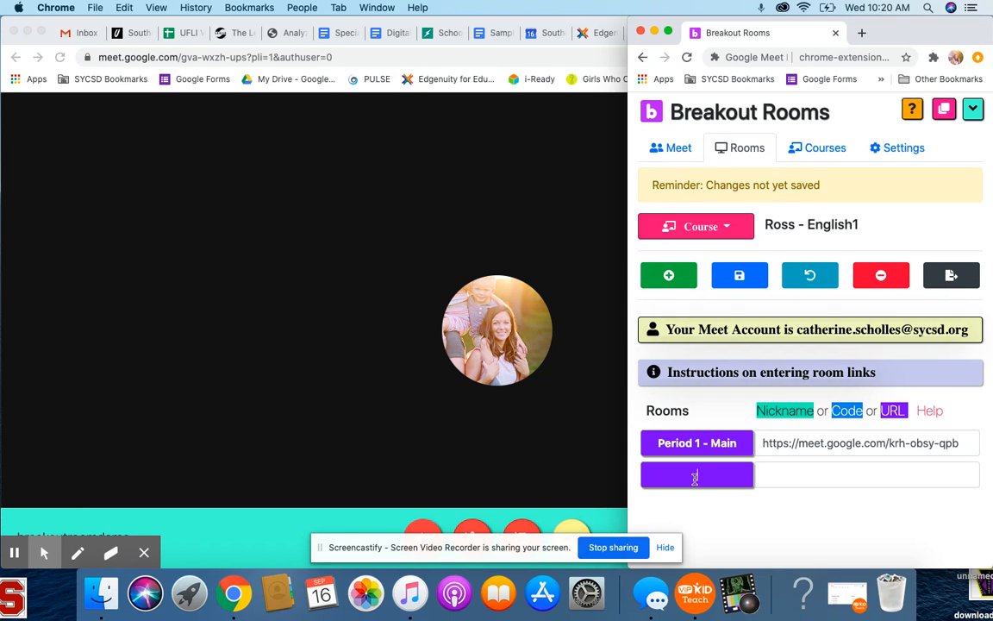
type("Period")
key("BackSpace")
key("BackSpace")
key("BackSpace")
key("BackSpace")
type("Breakout Room 1")
left_click(736, 277)
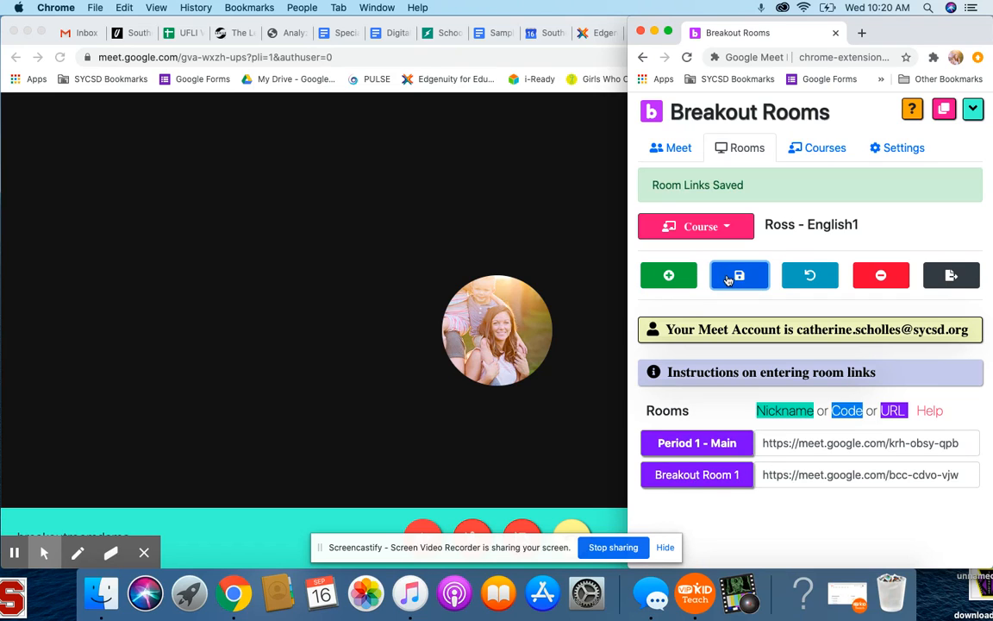
- Add another room named "Breakout Room 2" to the Period 1 course and save it
left_click(668, 276)
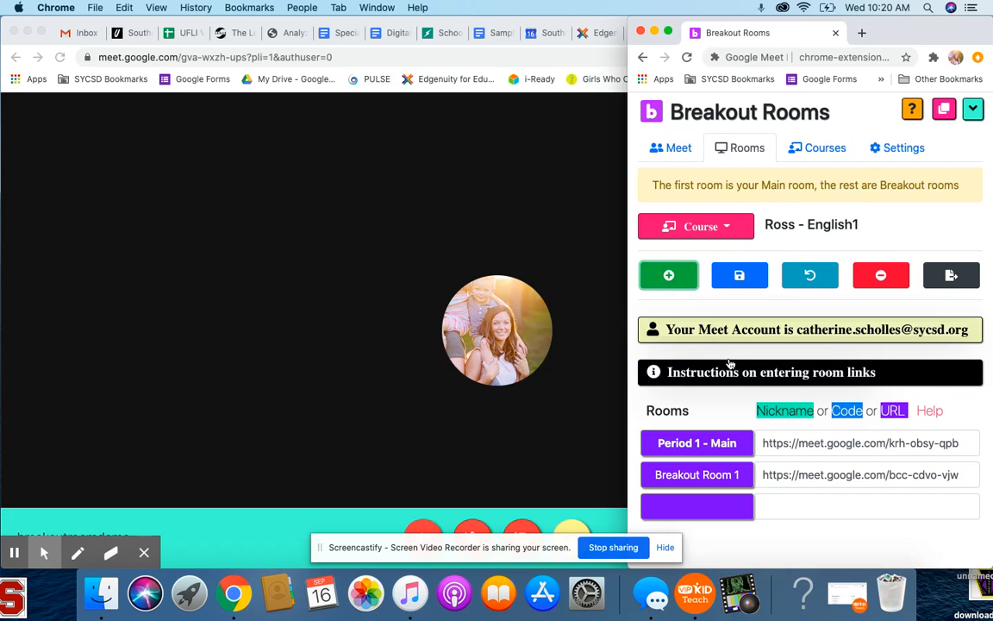
left_click(720, 507)
type("Break")
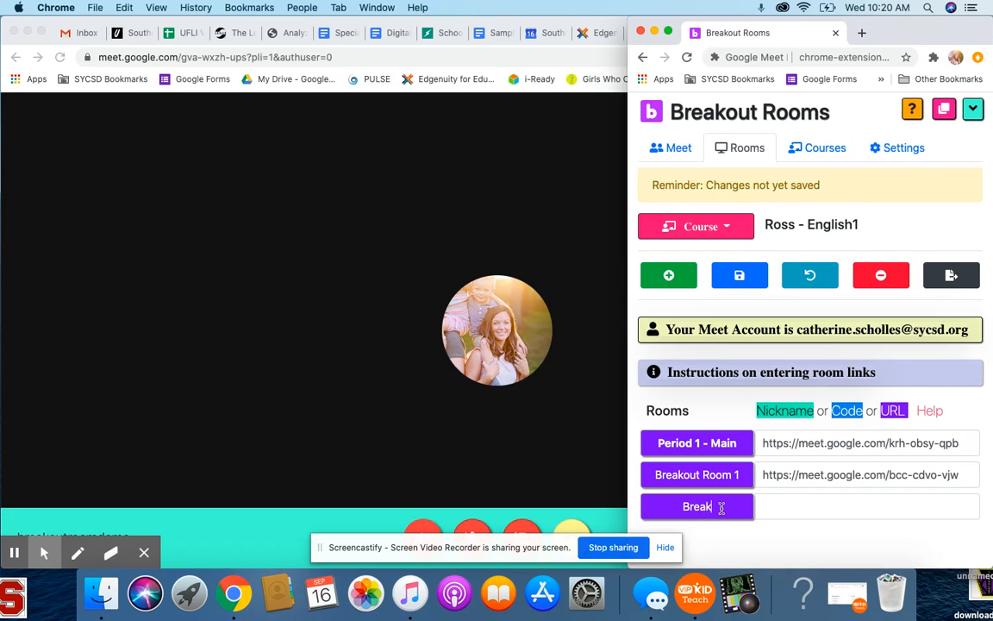
type("out Room 2")
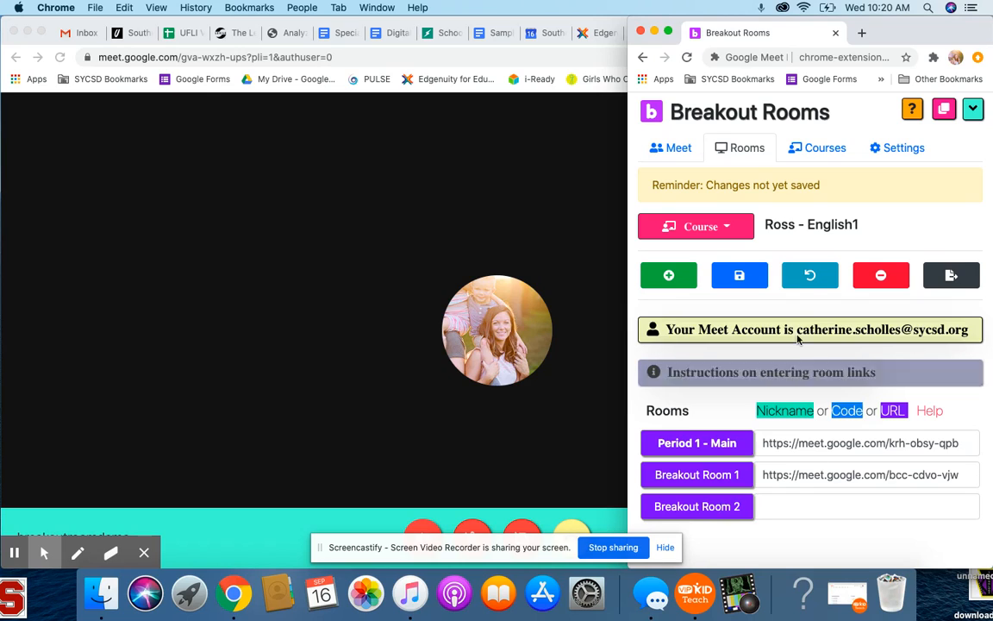
left_click(755, 273)
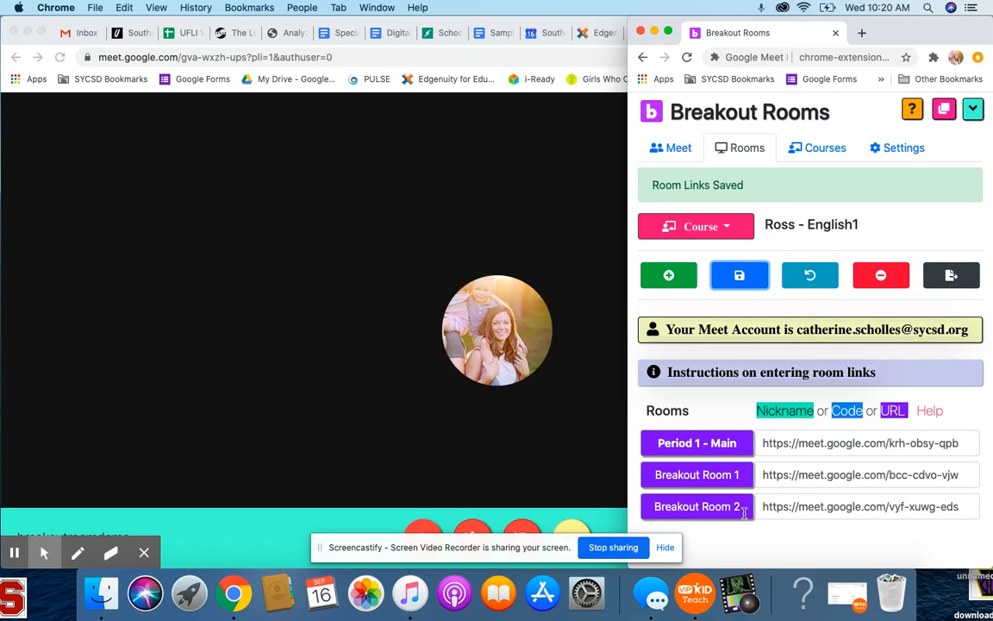
- Add a third breakout room named "Breakout Room 3" to the Period 1 course and save it
left_click(669, 276)
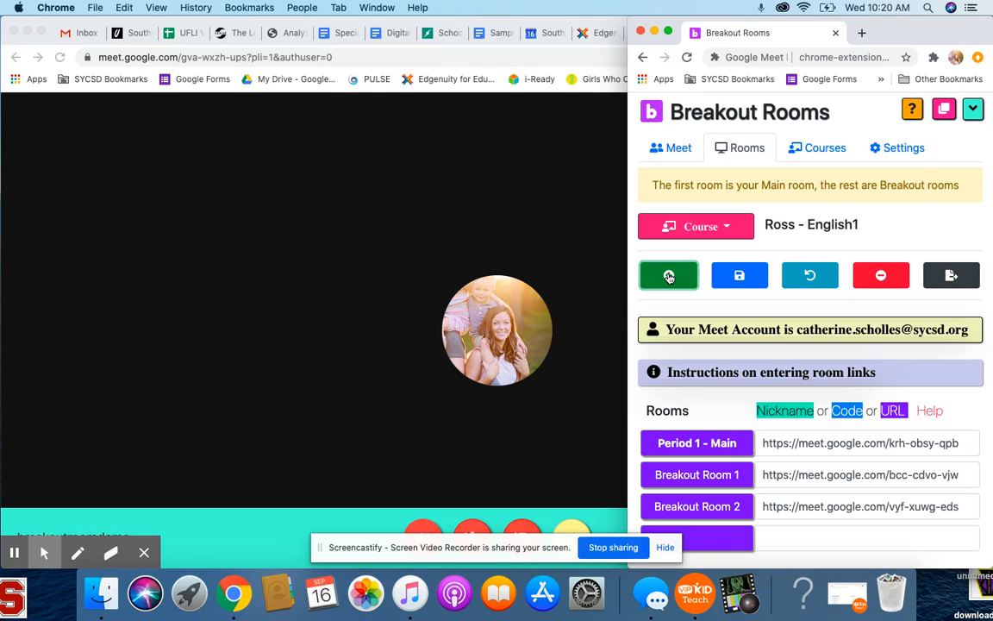
left_click(732, 539)
type("Bre")
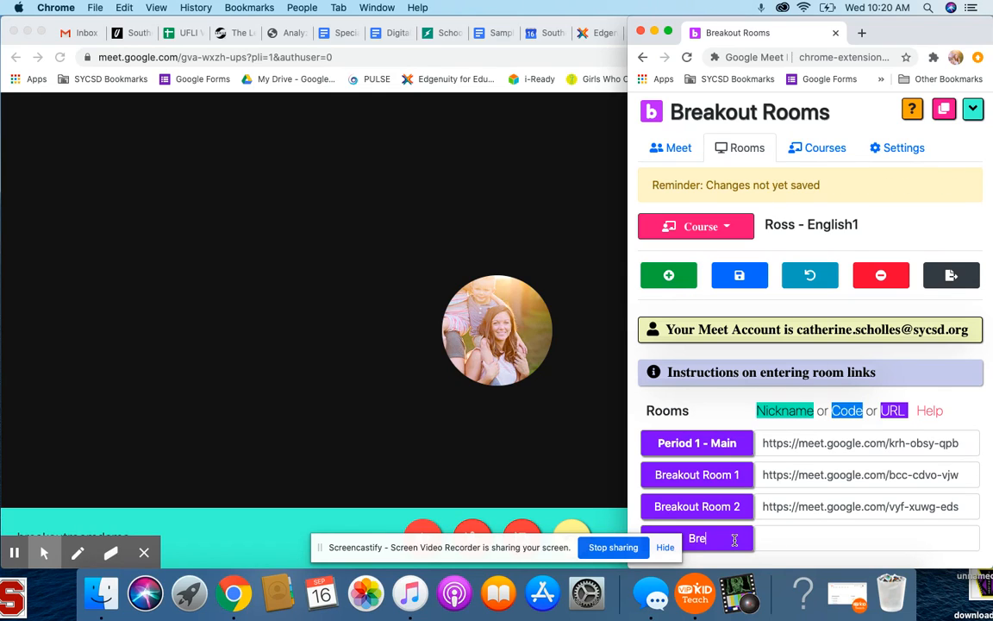
type("akout Room 3")
left_click(733, 278)
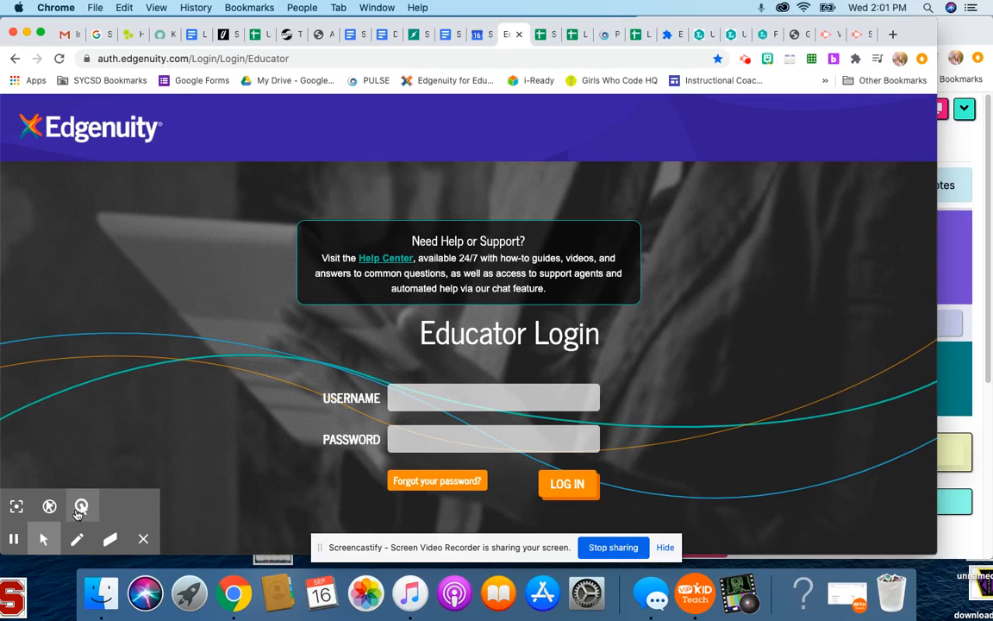
- Switch to the Breakout Rooms window and review the course list and the Period 1 course's saved rooms
left_click(78, 520)
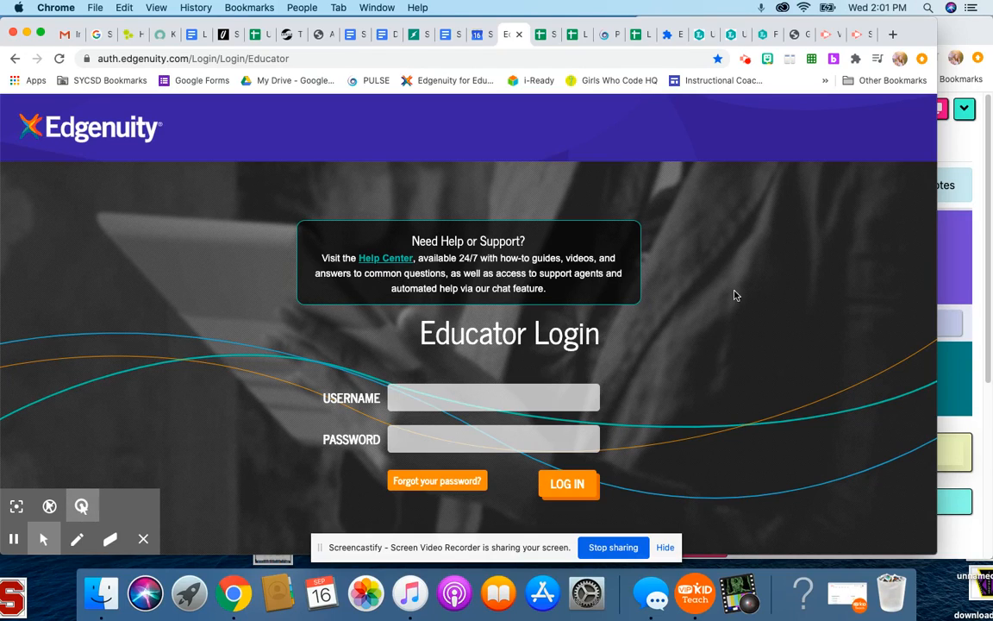
left_click(958, 146)
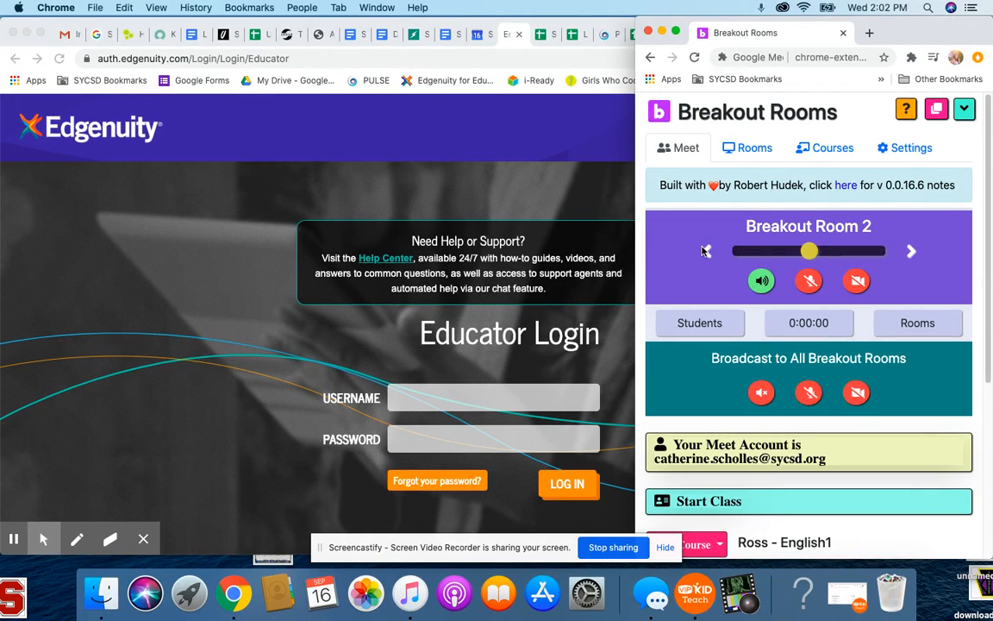
left_click(814, 147)
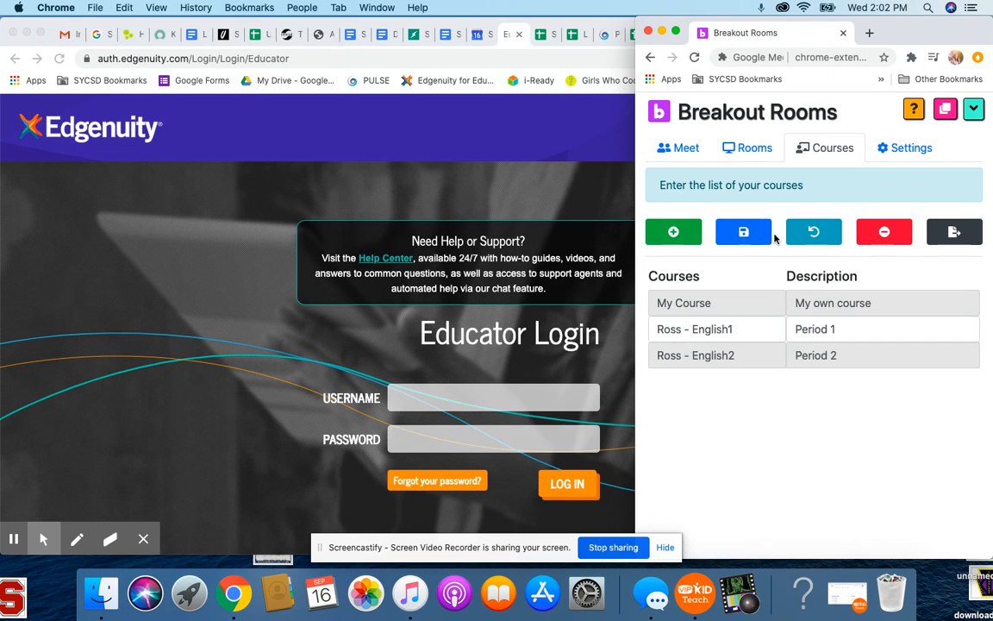
left_click(762, 162)
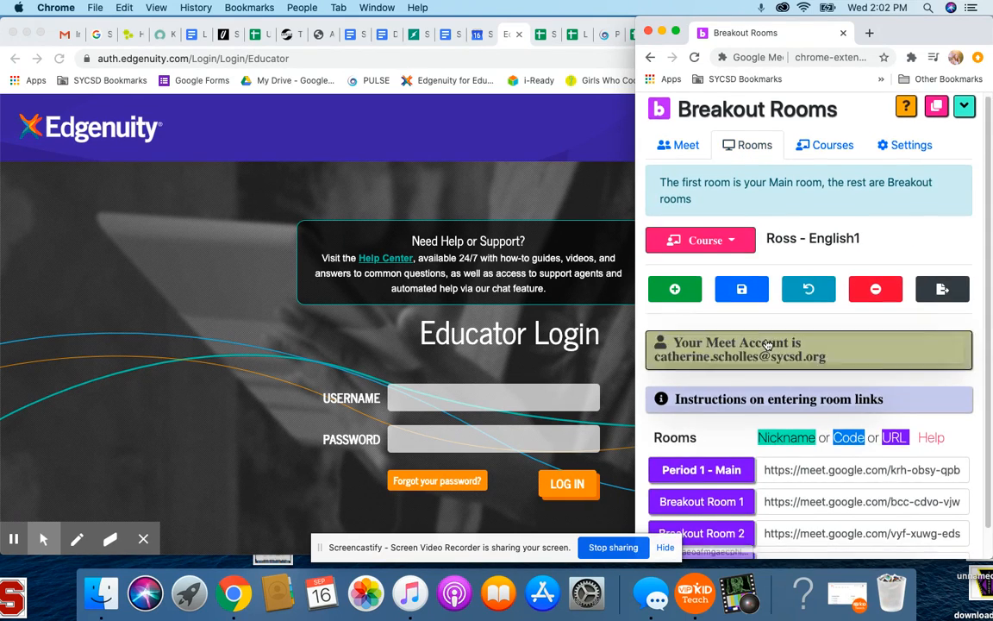
scroll(760, 377, "down", 1)
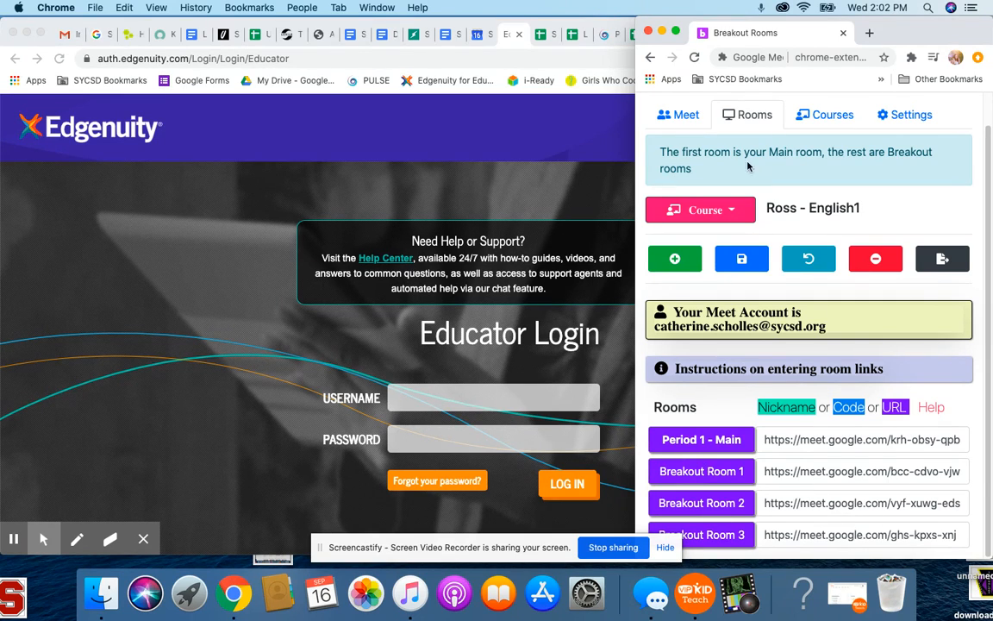
- Set up the class to start with the Period 1 English course and 3 breakouts
left_click(665, 116)
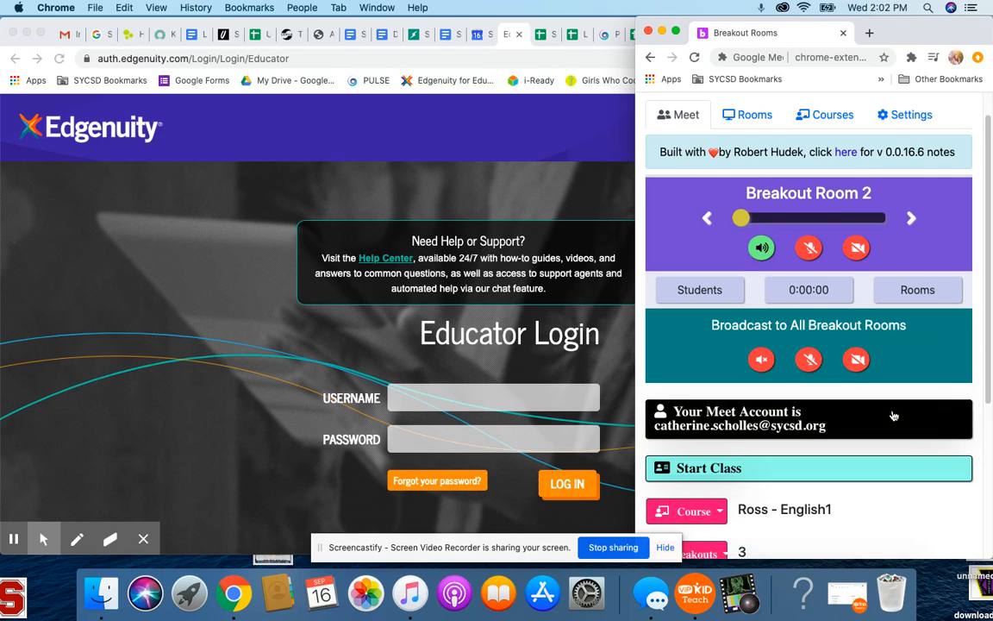
scroll(893, 415, "down", 3)
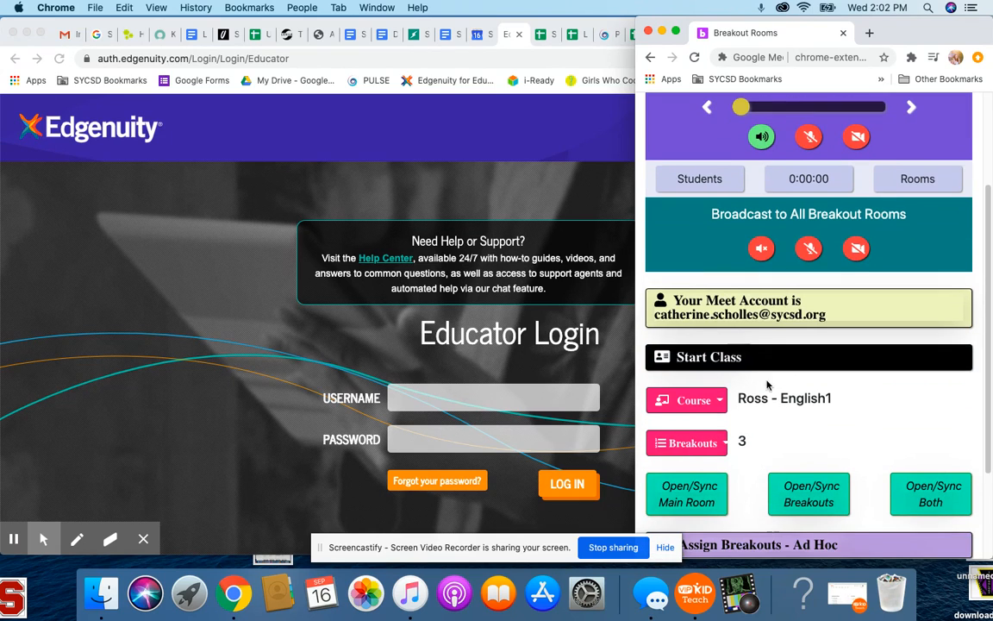
left_click(695, 400)
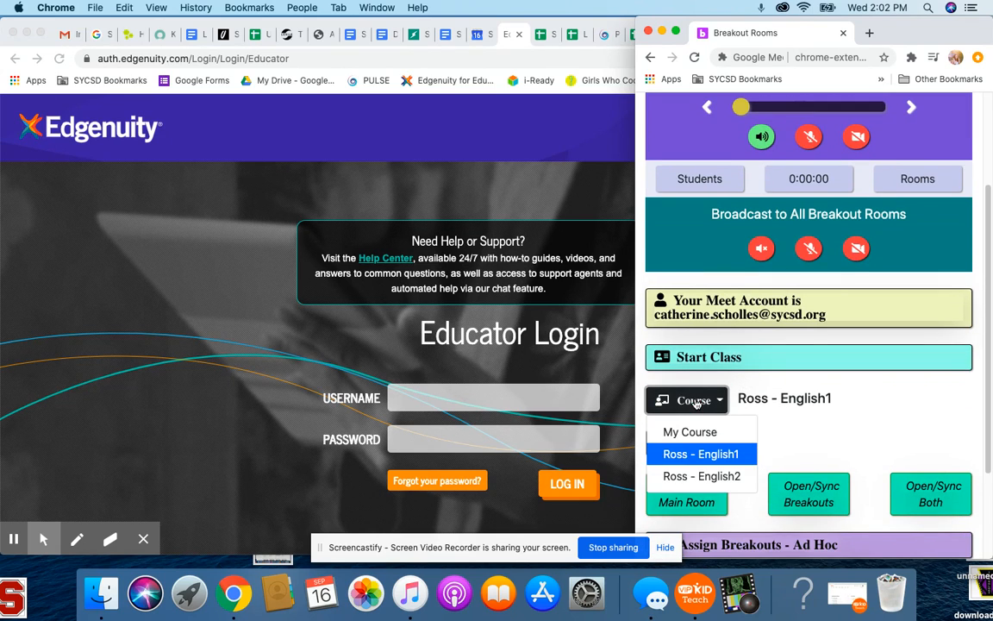
left_click(704, 454)
scroll(694, 461, "down", 3)
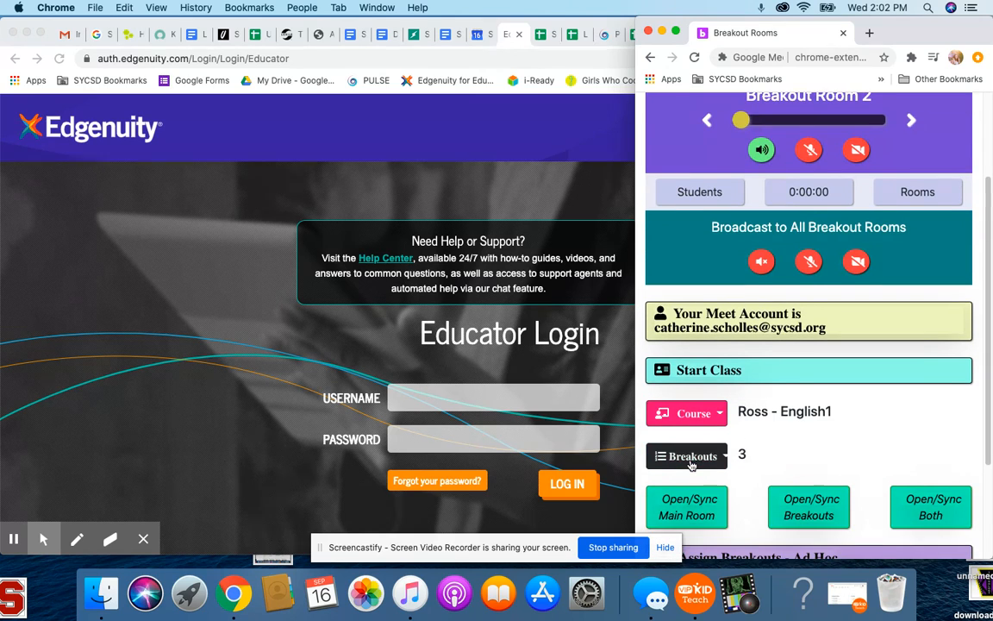
left_click(691, 457)
scroll(689, 388, "down", 3)
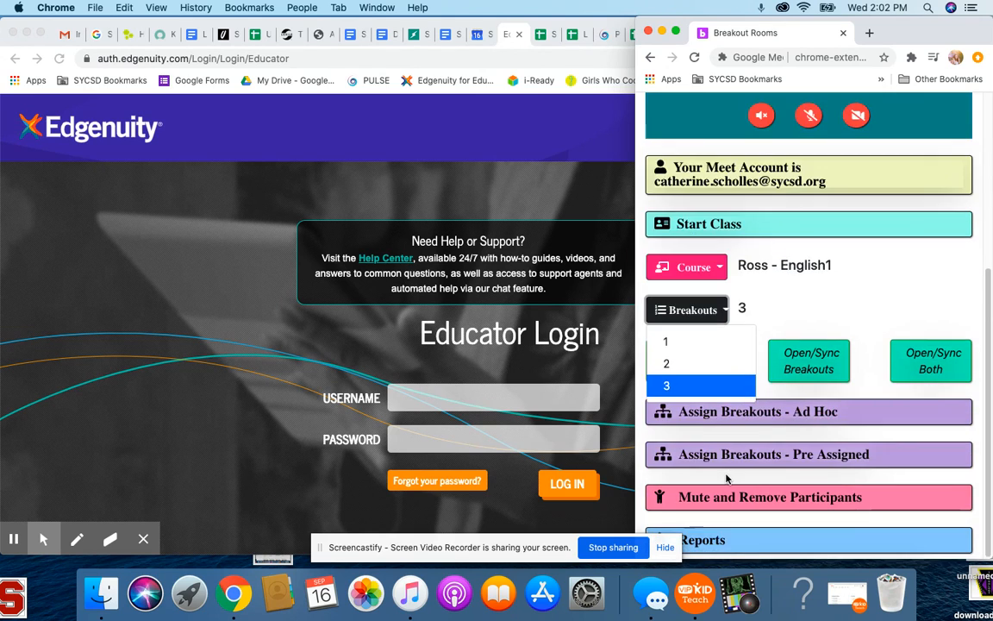
left_click(669, 387)
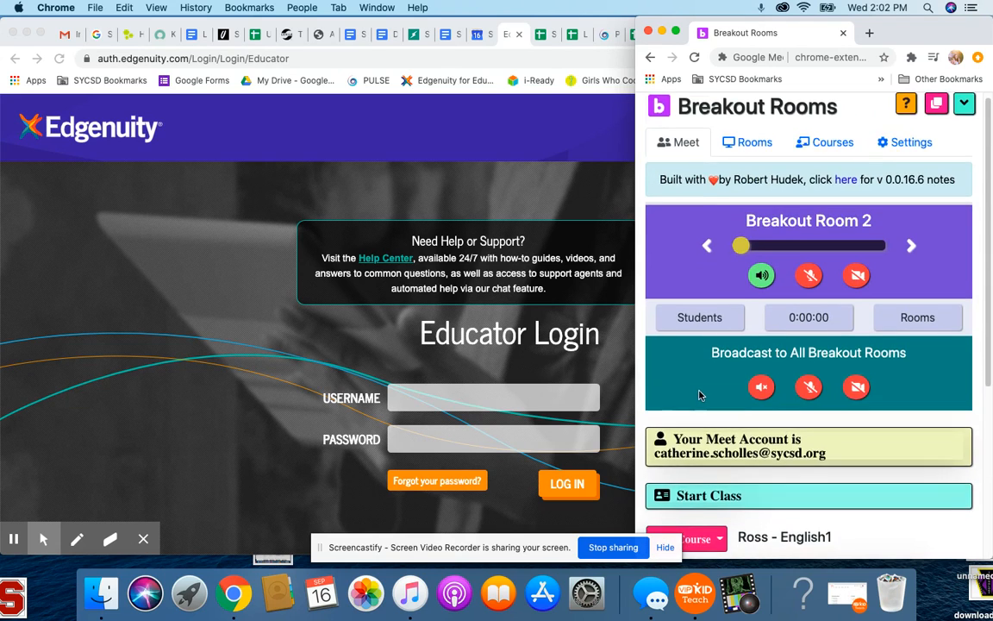
- Open and sync only the breakout rooms of the Period 1 course
scroll(700, 395, "down", 4)
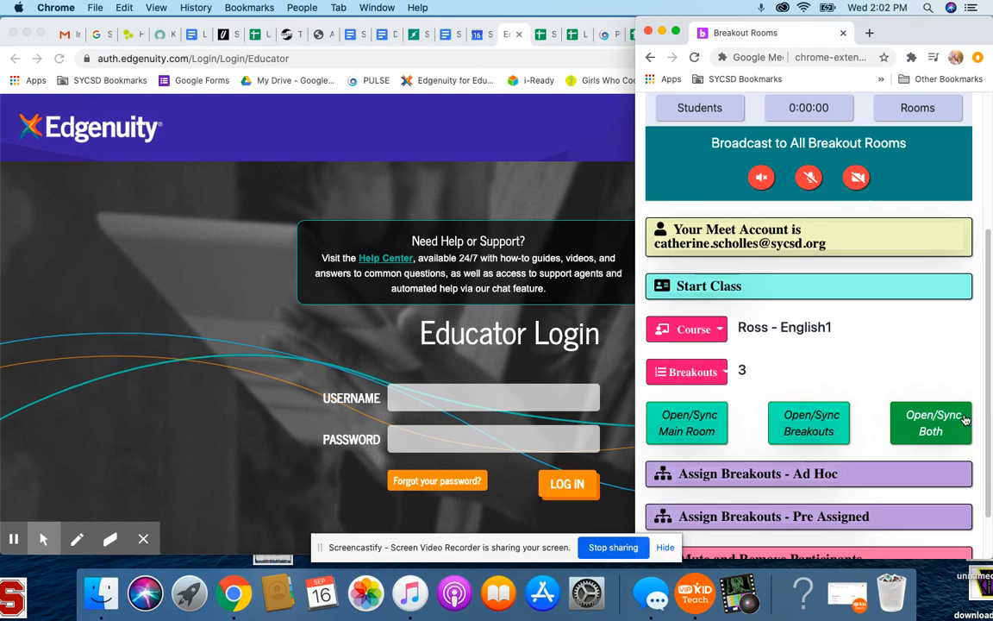
left_click(833, 429)
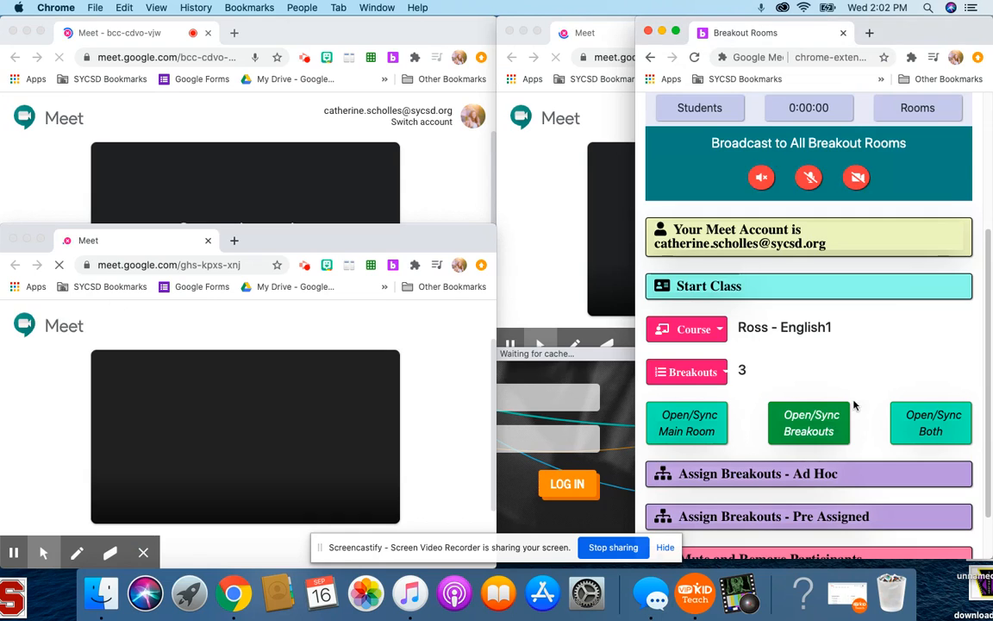
scroll(853, 405, "up", 3)
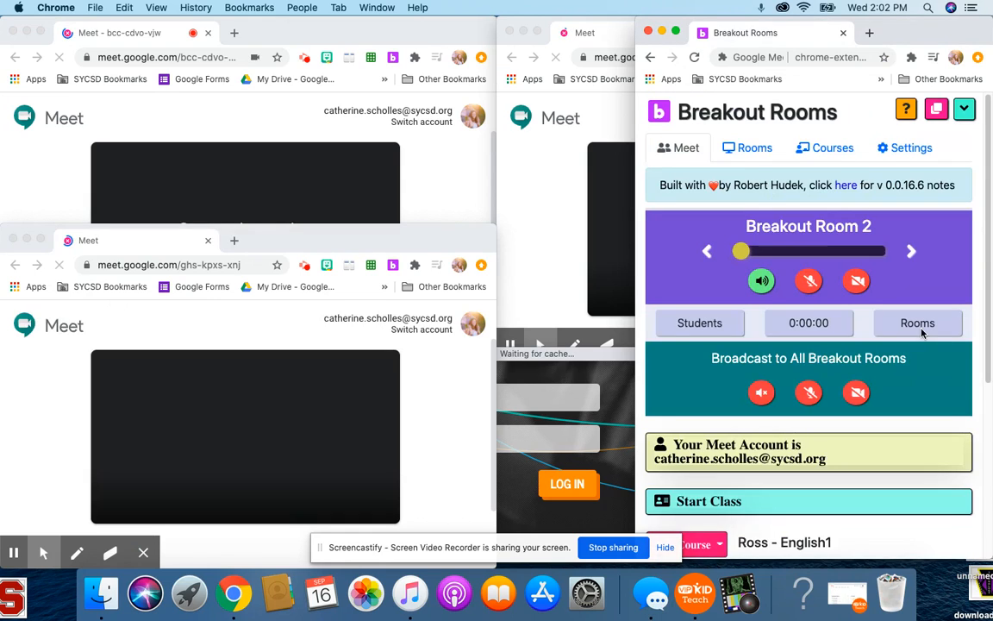
- Examine the breakout display settings, the separate windows of Breakout Rooms 1 to 3, and the class controls
left_click(897, 160)
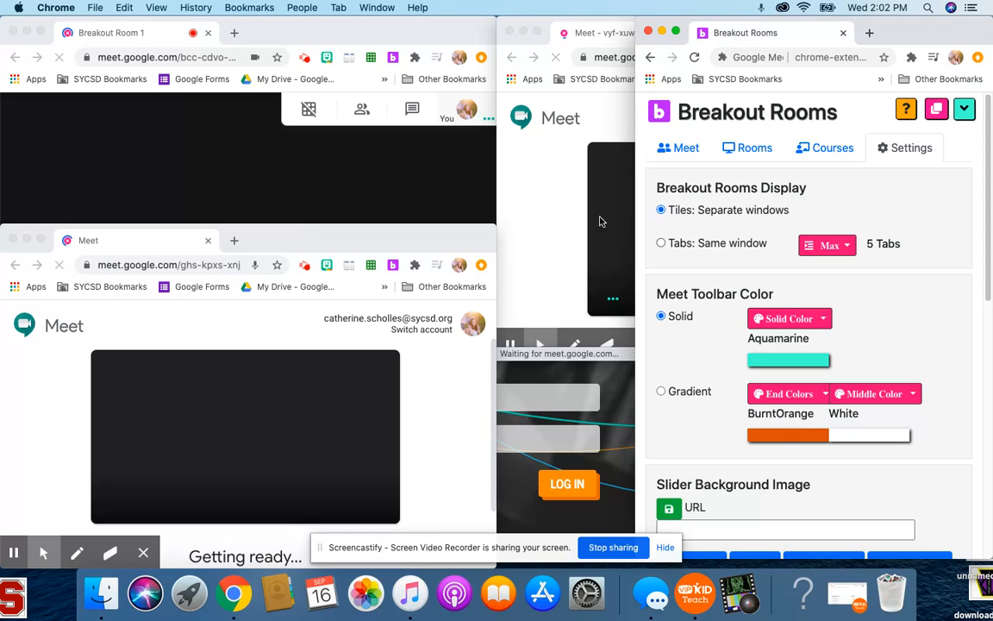
left_click(388, 36)
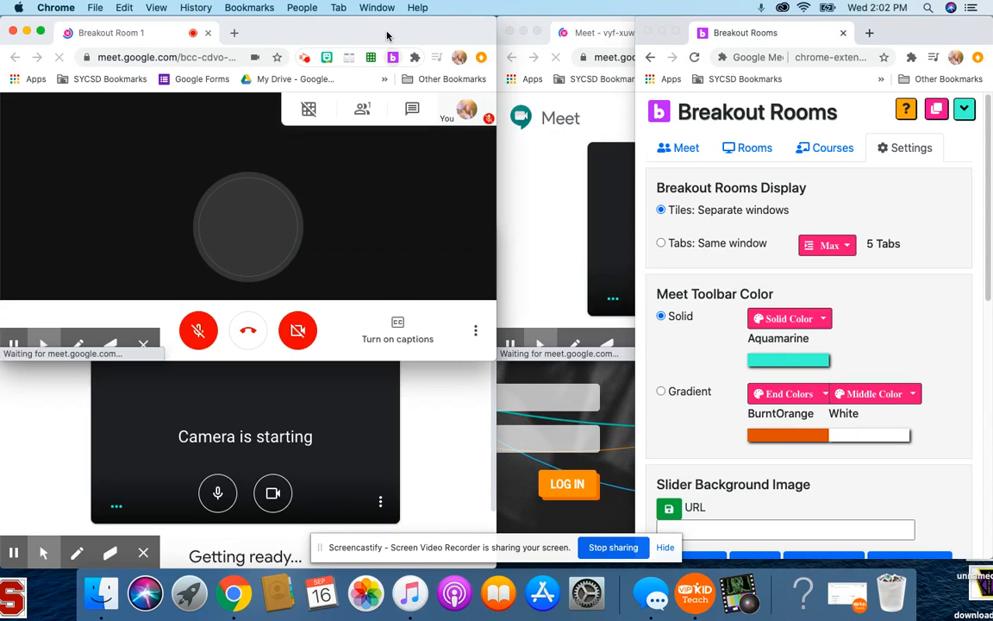
left_click(543, 132)
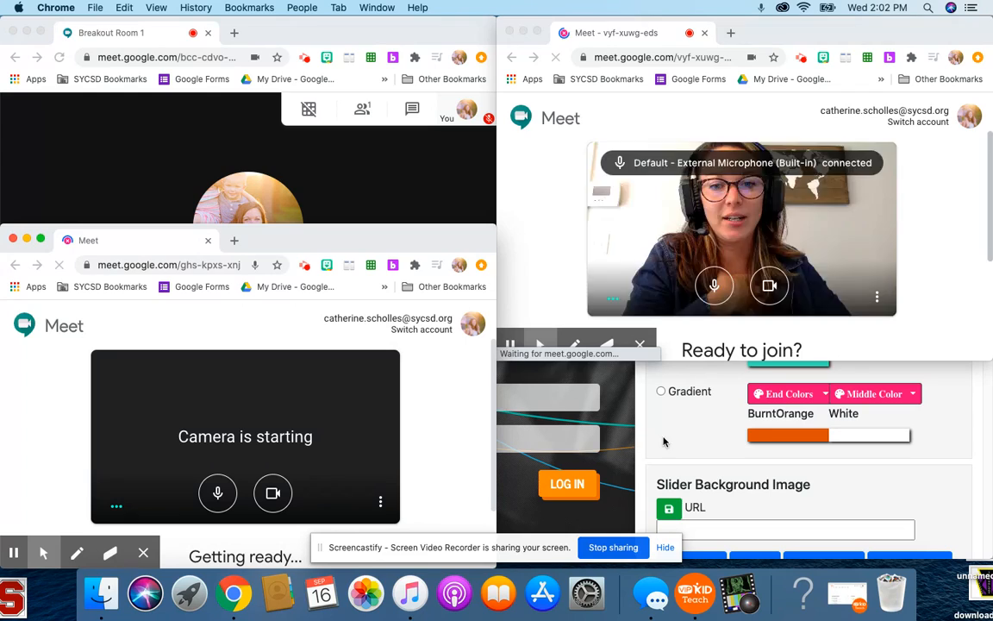
left_click(680, 437)
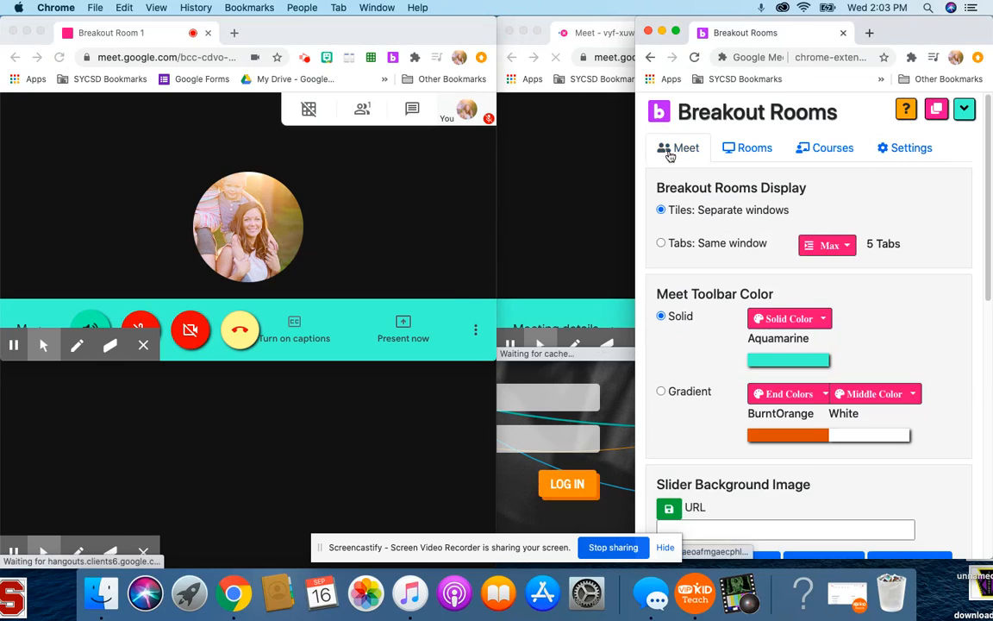
left_click(671, 153)
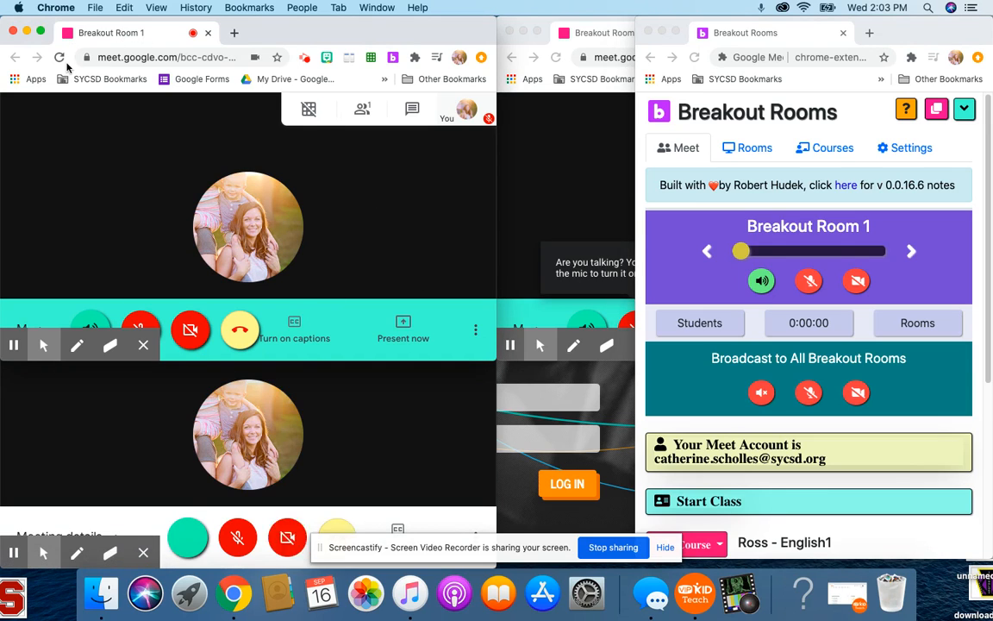
left_click(50, 549)
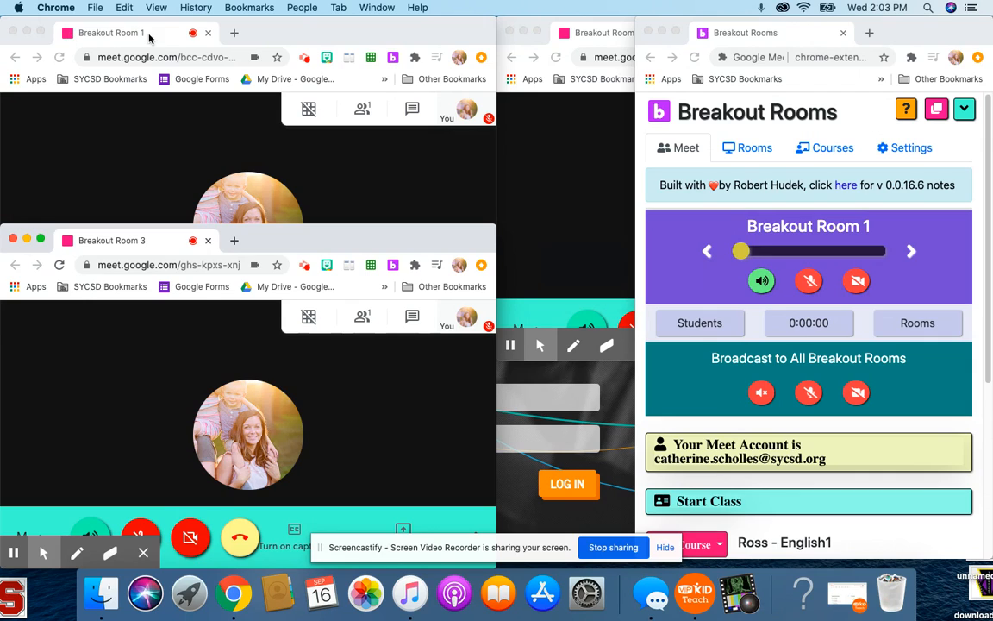
- Check the Breakout Room 2 and Breakout Room 3 meeting windows, and return to the Breakout Rooms controls
left_click(562, 191)
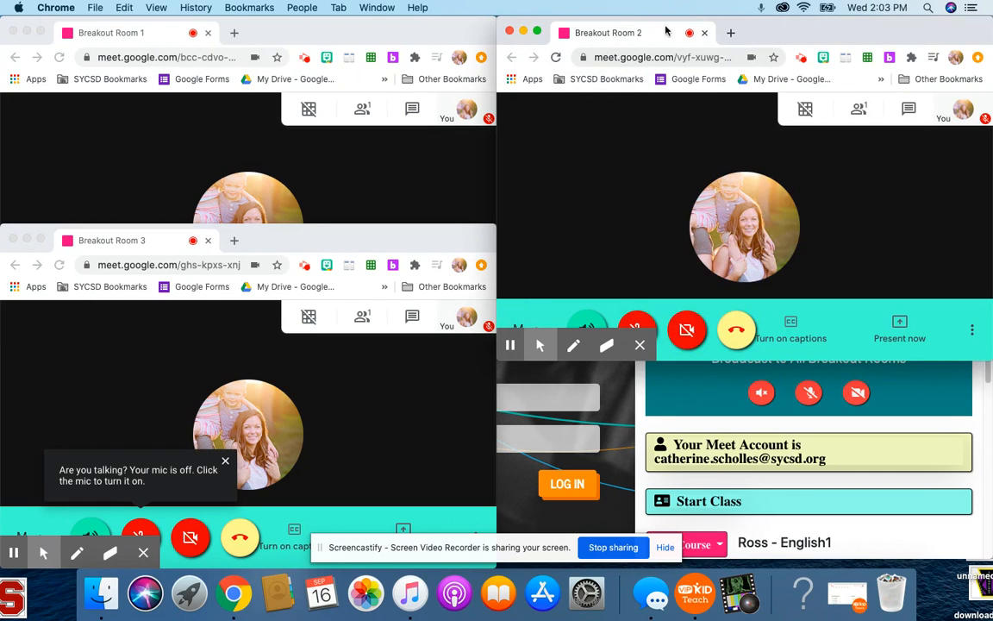
left_click(57, 260)
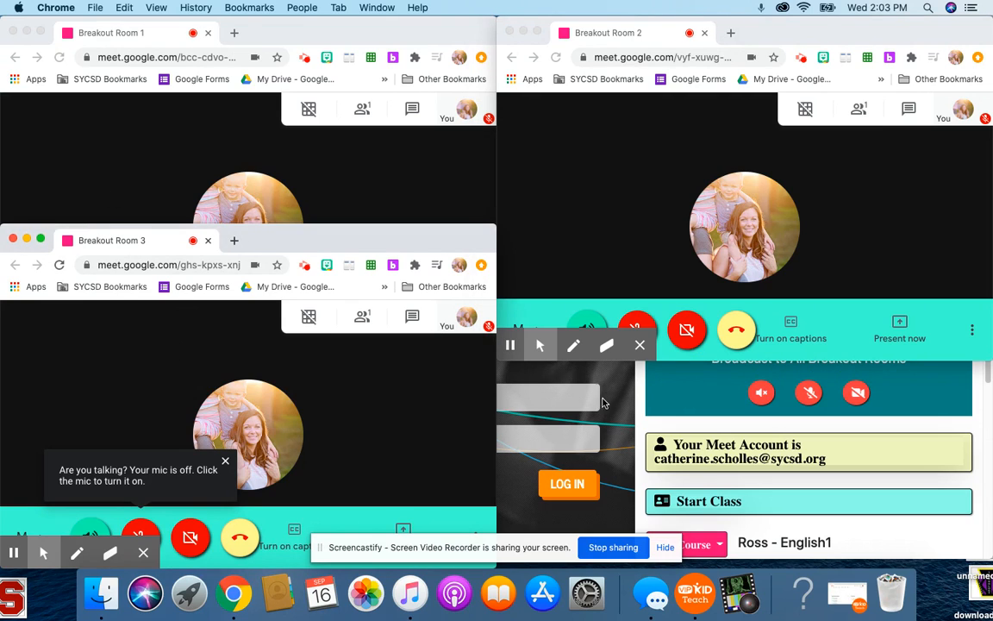
mouse_move(556, 349)
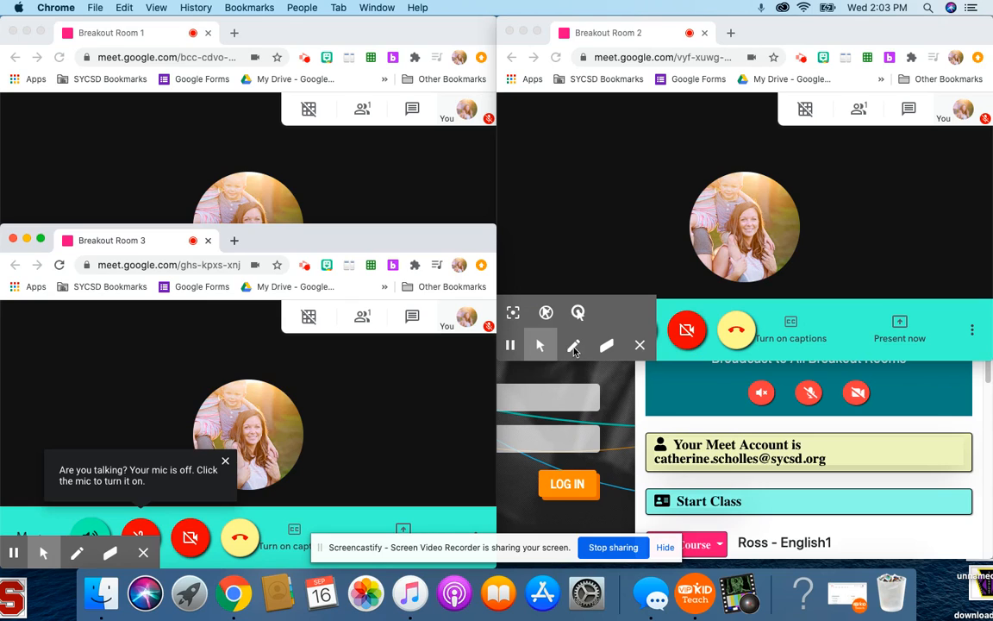
left_click(696, 389)
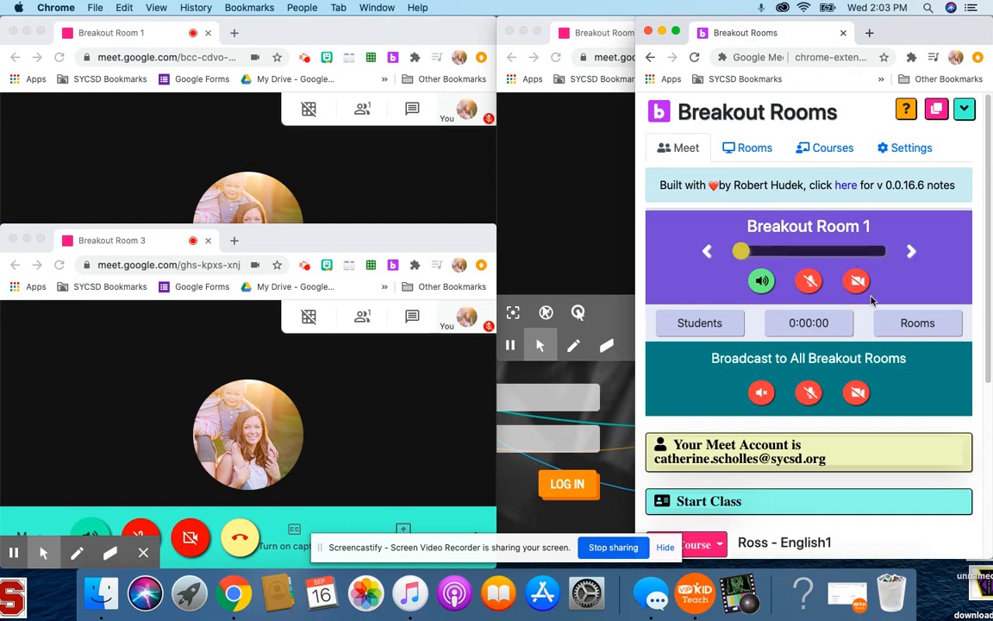
- Turn on the microphone and camera for Breakout Room 1, checking its meeting window in between
left_click(813, 282)
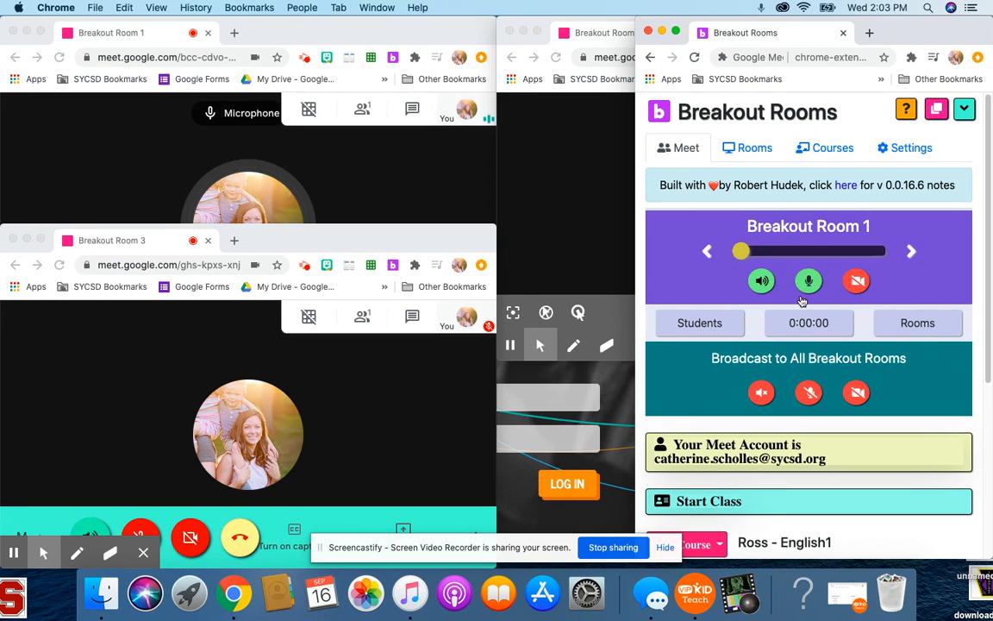
left_click(428, 186)
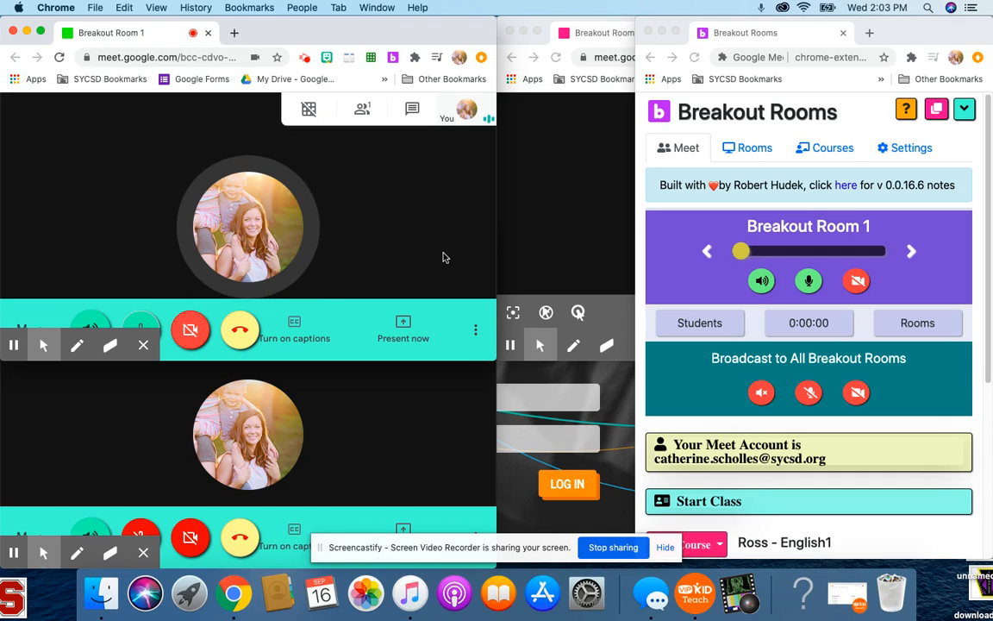
left_click(859, 287)
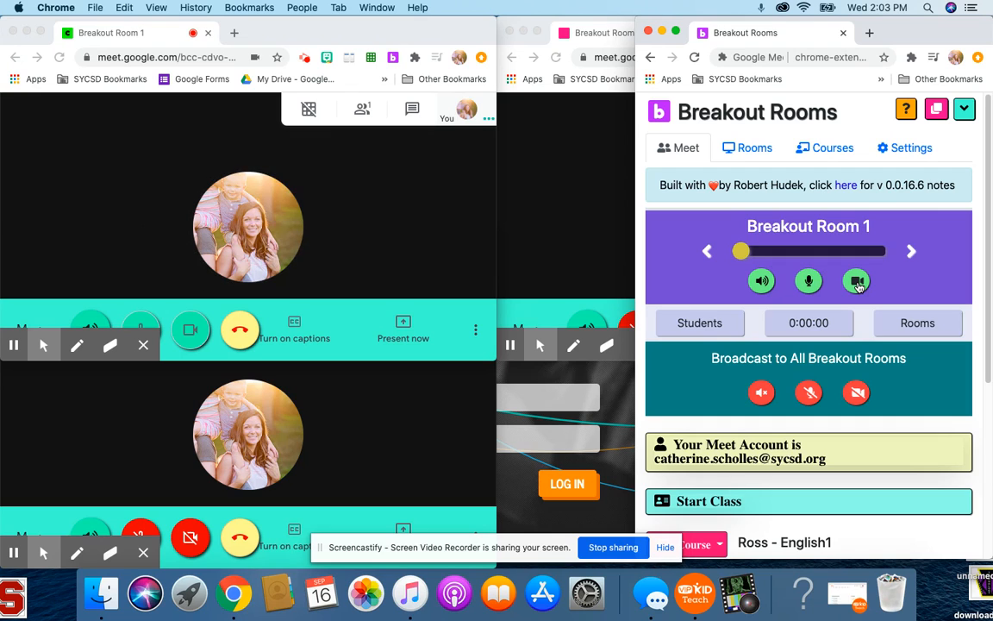
- Switch the active room to Breakout Room 2, check its meeting window, and return to the controls
left_click(912, 251)
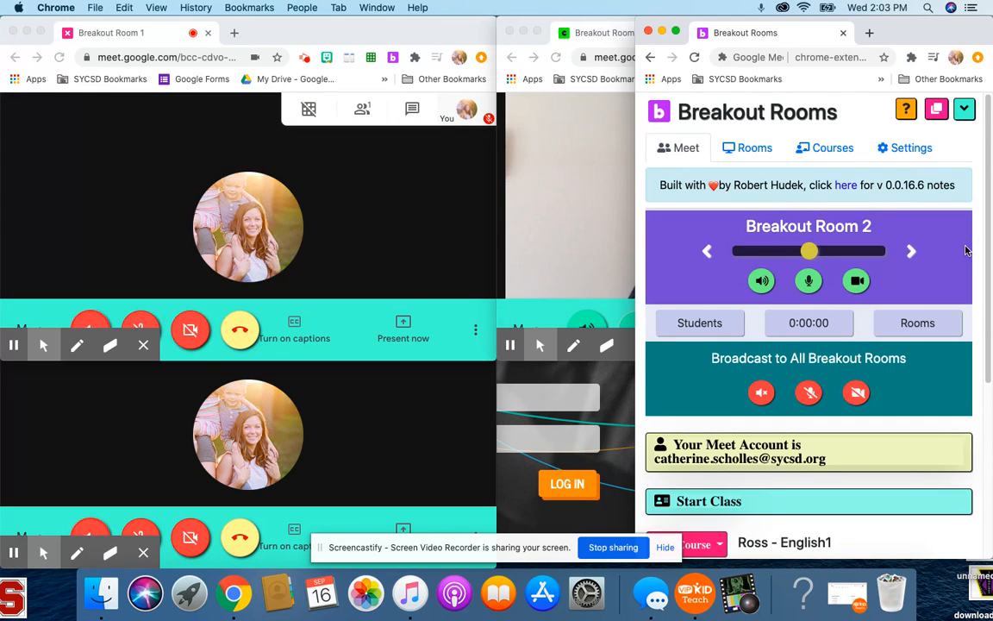
left_click(562, 199)
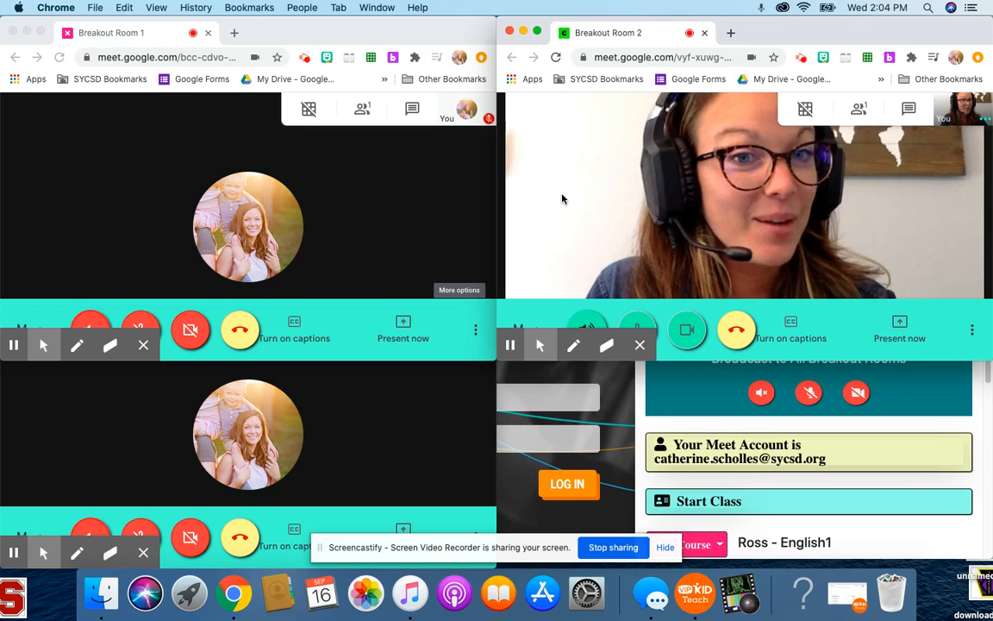
left_click(900, 388)
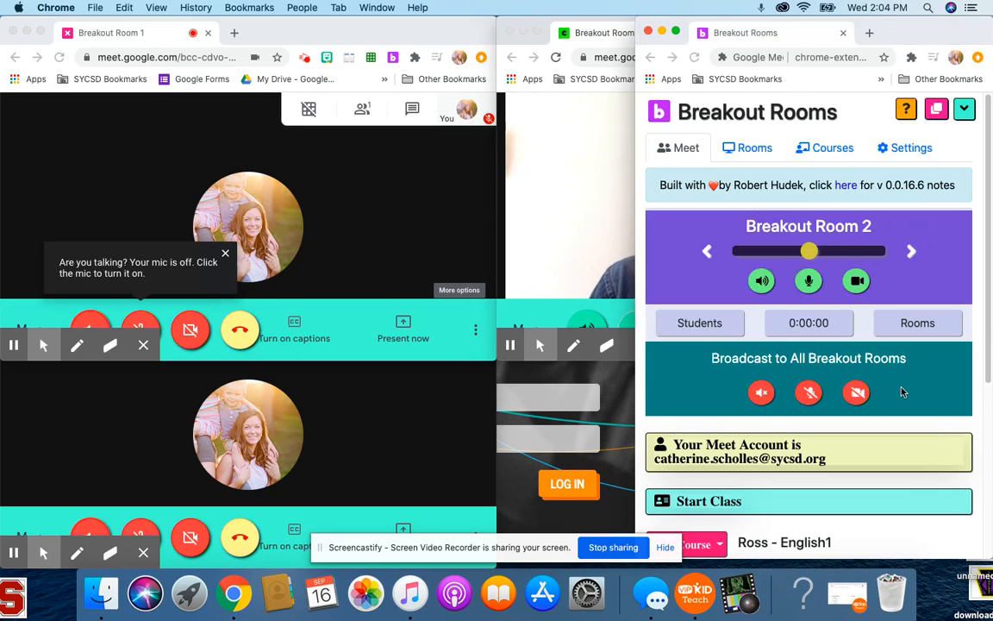
- Switch the active room to Breakout Room 3 and turn off its camera
left_click(910, 251)
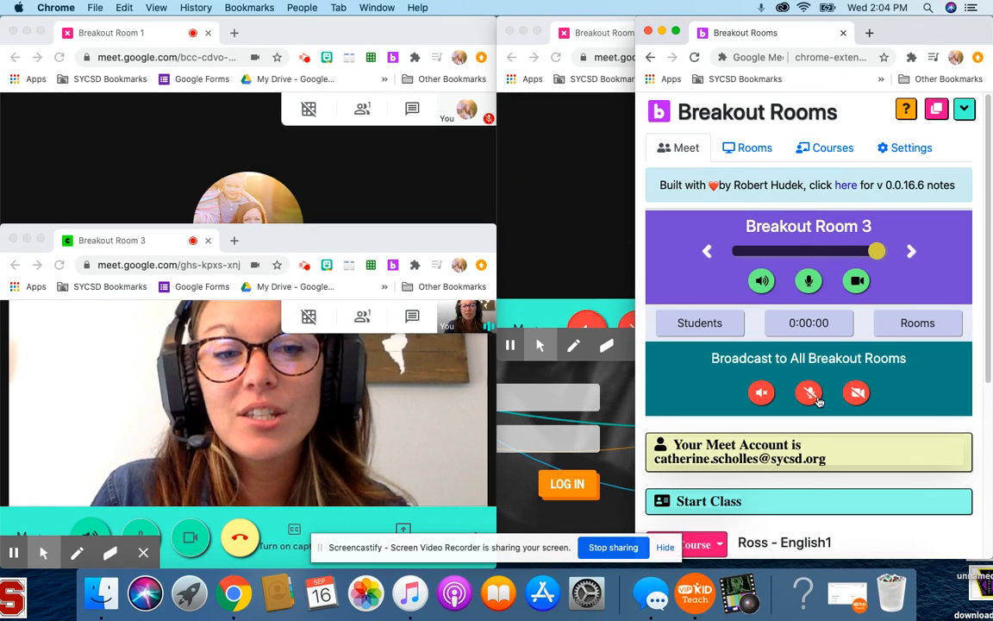
left_click(855, 283)
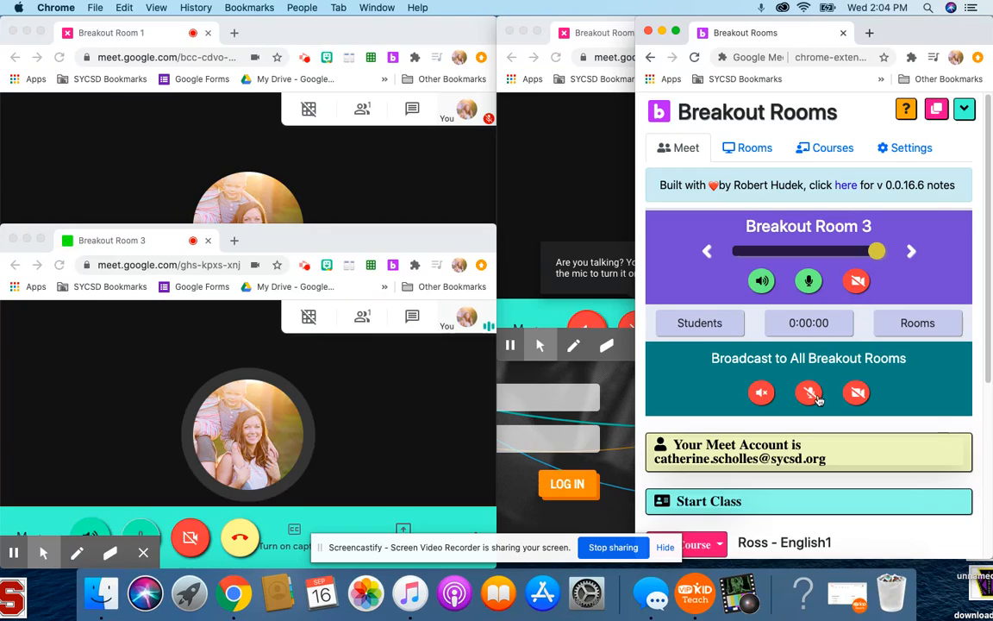
- Broadcast the microphone to all breakout rooms, and end the microphone broadcast
left_click(808, 392)
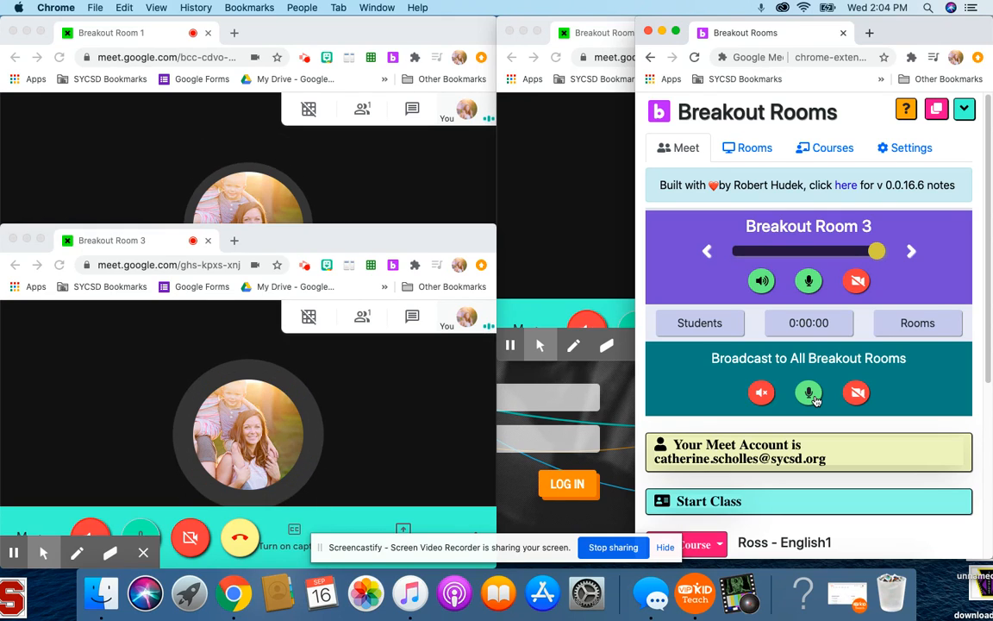
left_click(811, 395)
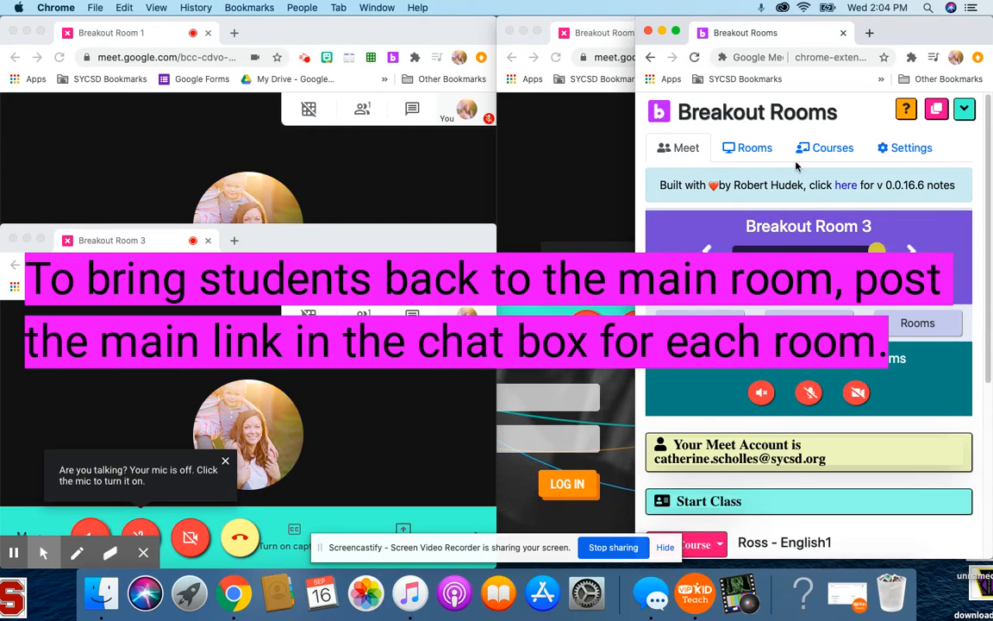
- Bring the Breakout Room 1, 2 and 3 windows forward in turn, and return to the Breakout Rooms controls
left_click(426, 178)
left_click(546, 178)
left_click(404, 450)
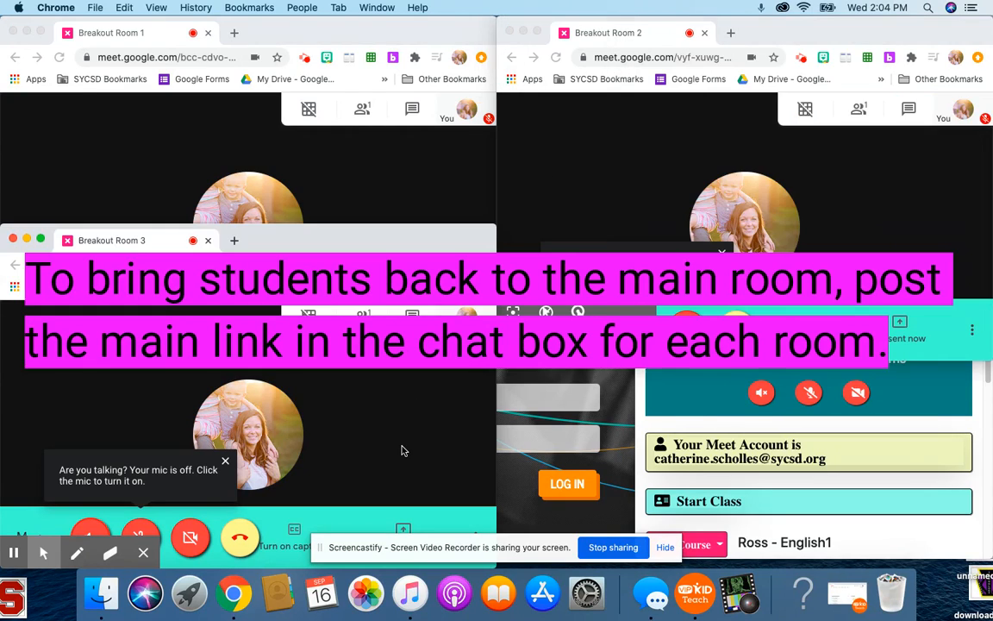
left_click(681, 402)
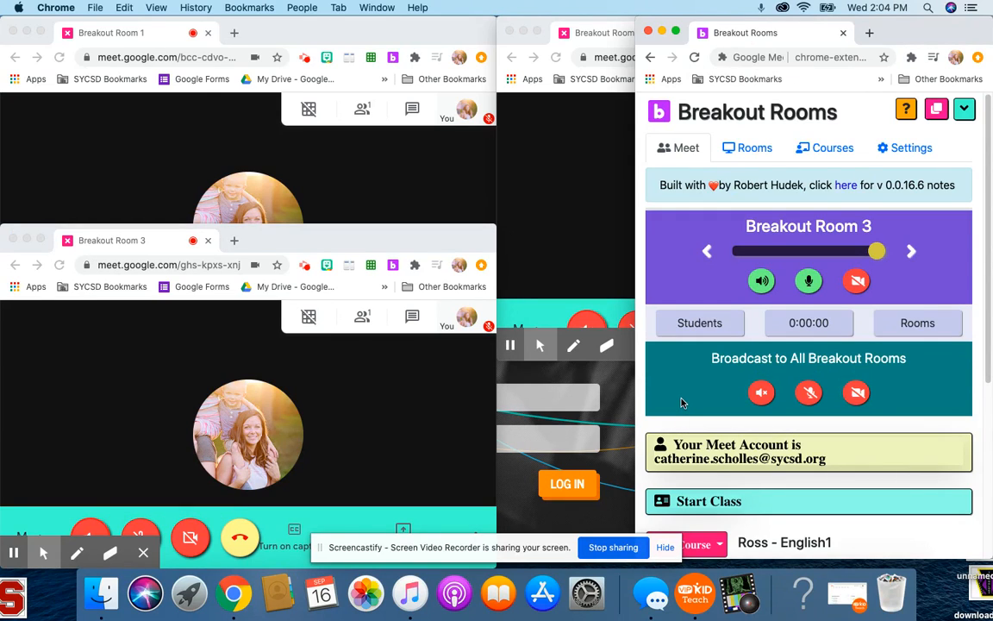